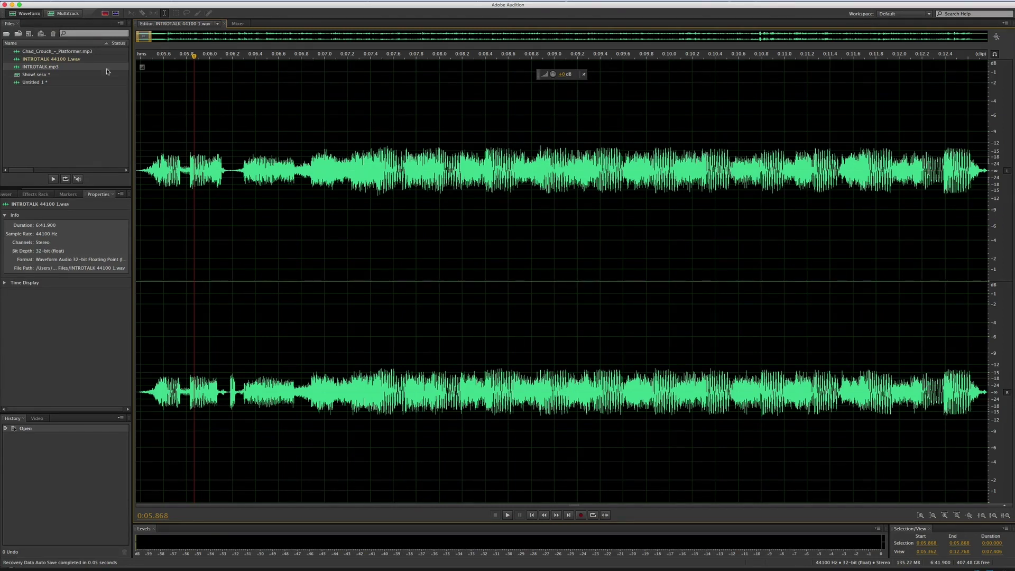
Step: Lower the volume of INTROTALK's 0:06.229–0:08.873 stretch, then bring up the Parametric Equalizer
drag(235, 128, 539, 141)
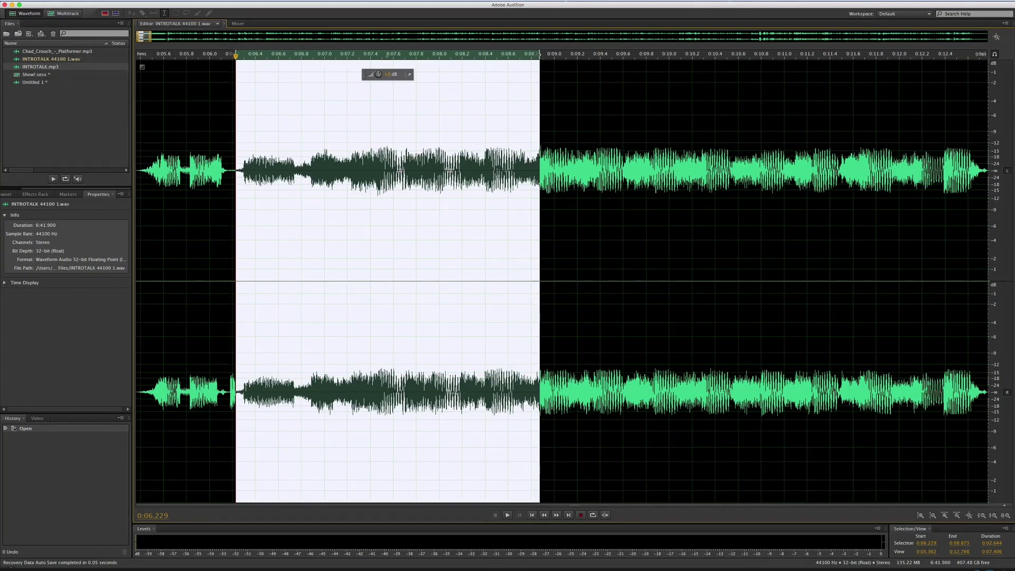
drag(378, 75, 393, 71)
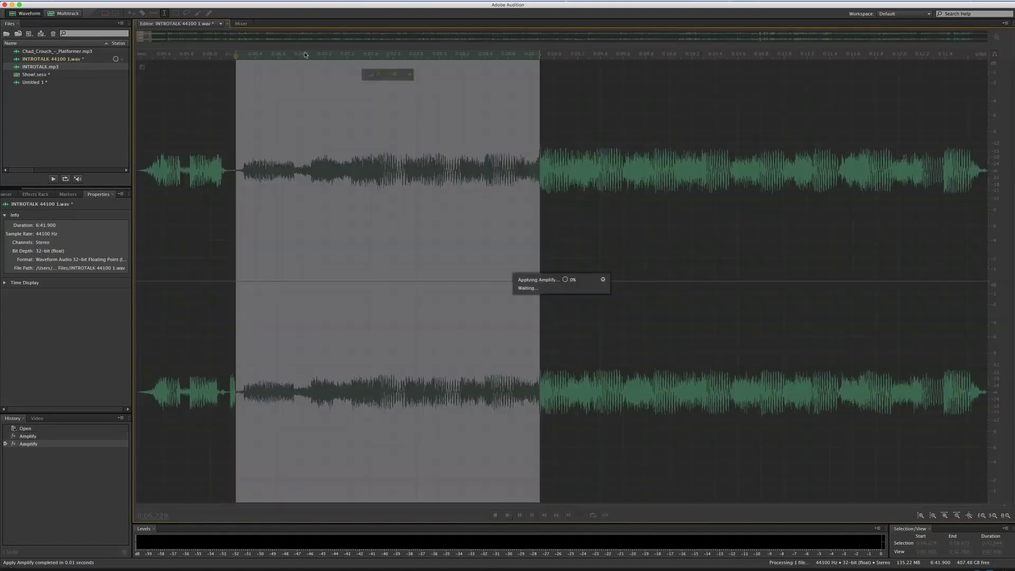
click(139, 1)
mouse_move(219, 103)
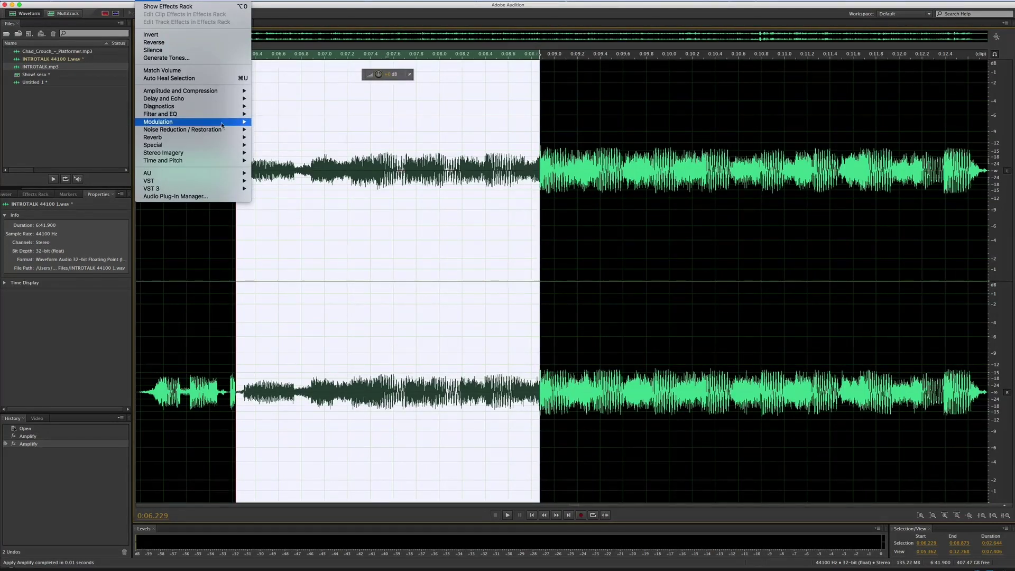
mouse_move(223, 126)
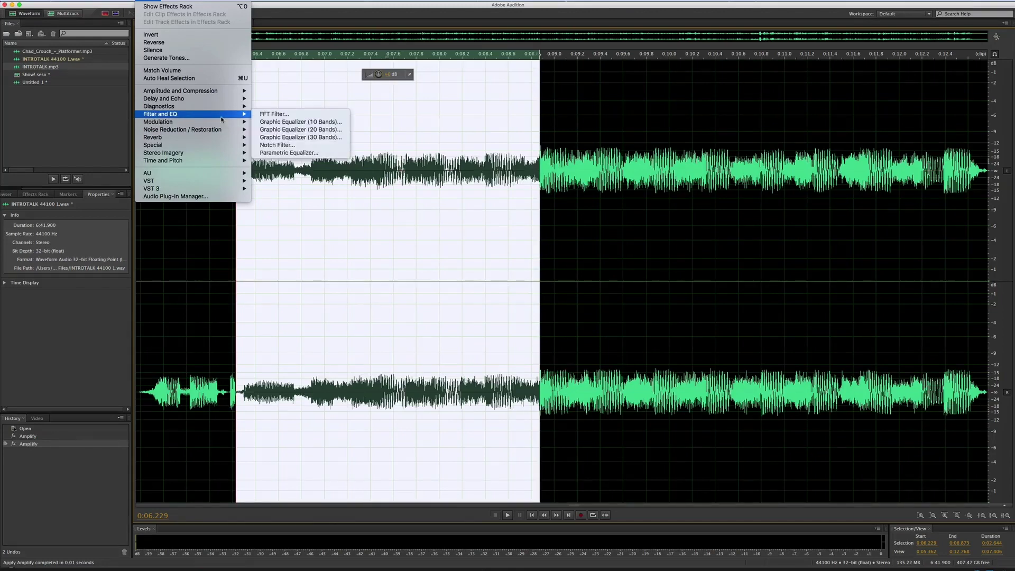
click(291, 153)
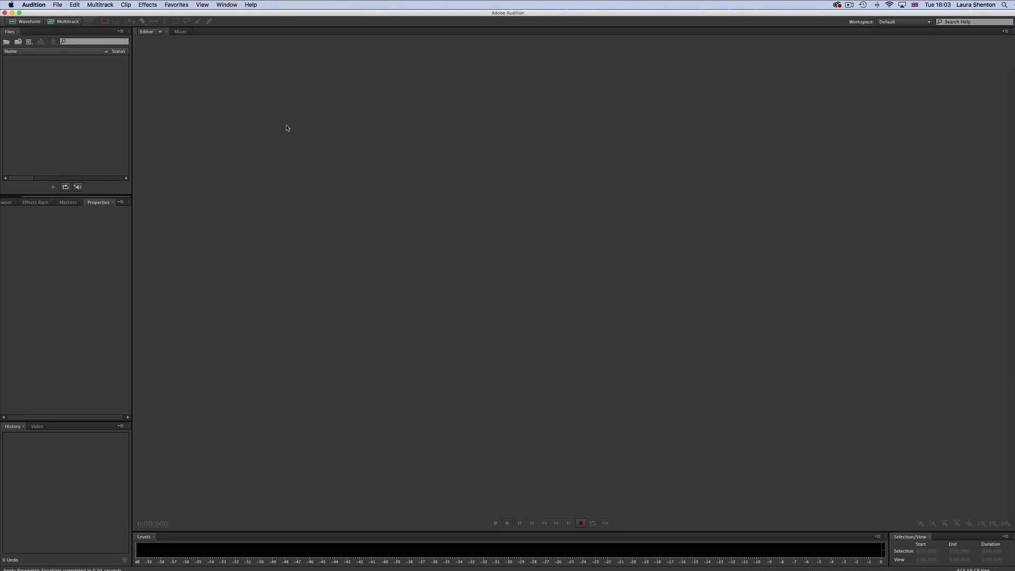
Step: Create a new stereo audio file named 'New File' at 44100 Hz, 32-bit float
click(56, 6)
mouse_move(103, 20)
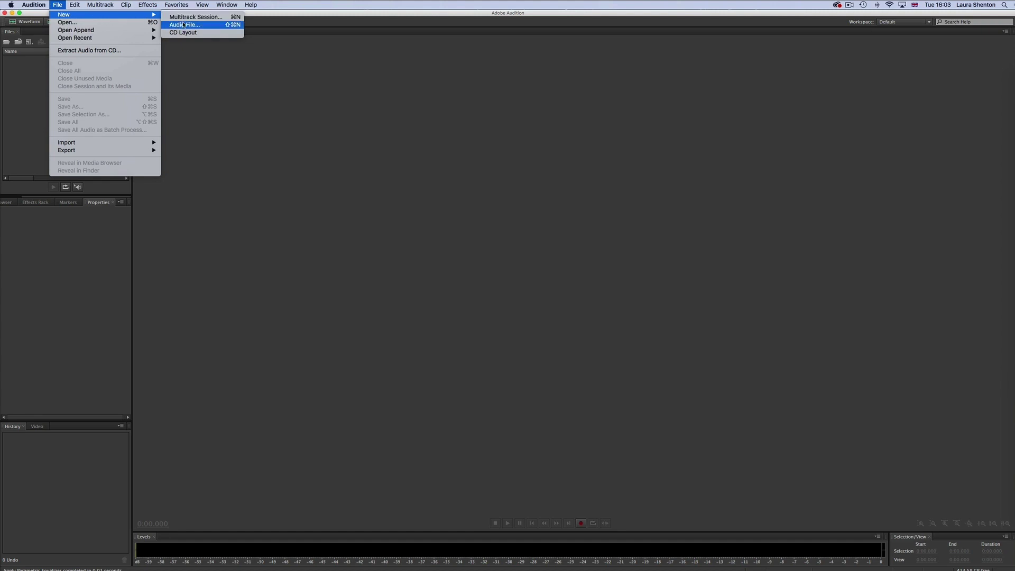
click(219, 25)
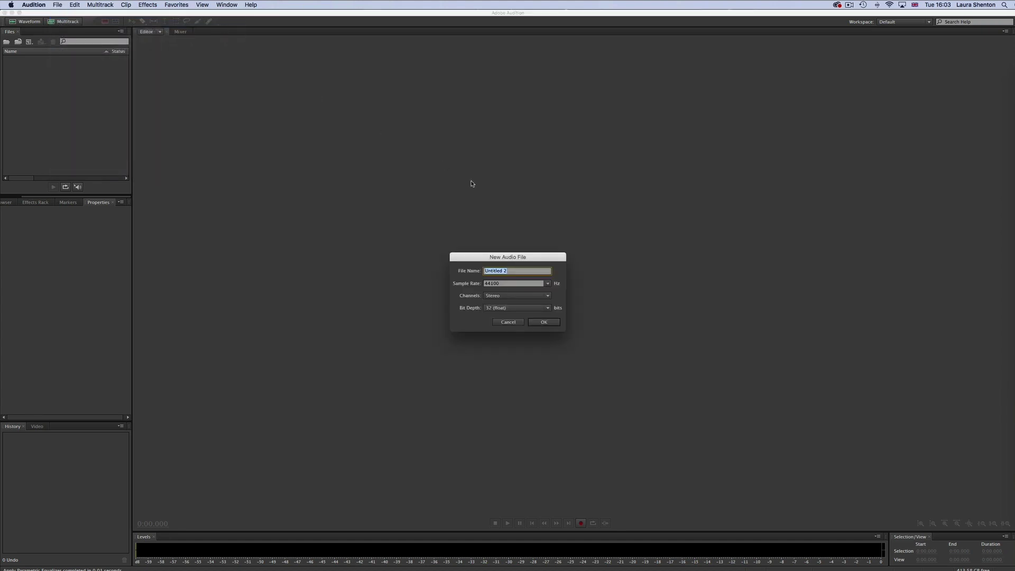
text(New File)
click(547, 324)
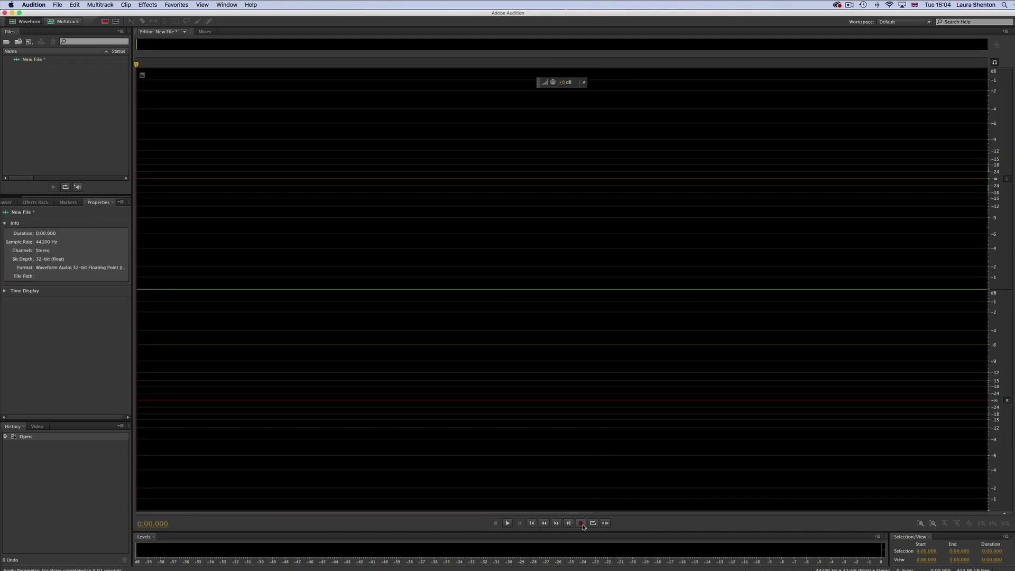
Step: Record a roughly 4-second take into New File, then select about 1.279–1.600 s
click(583, 524)
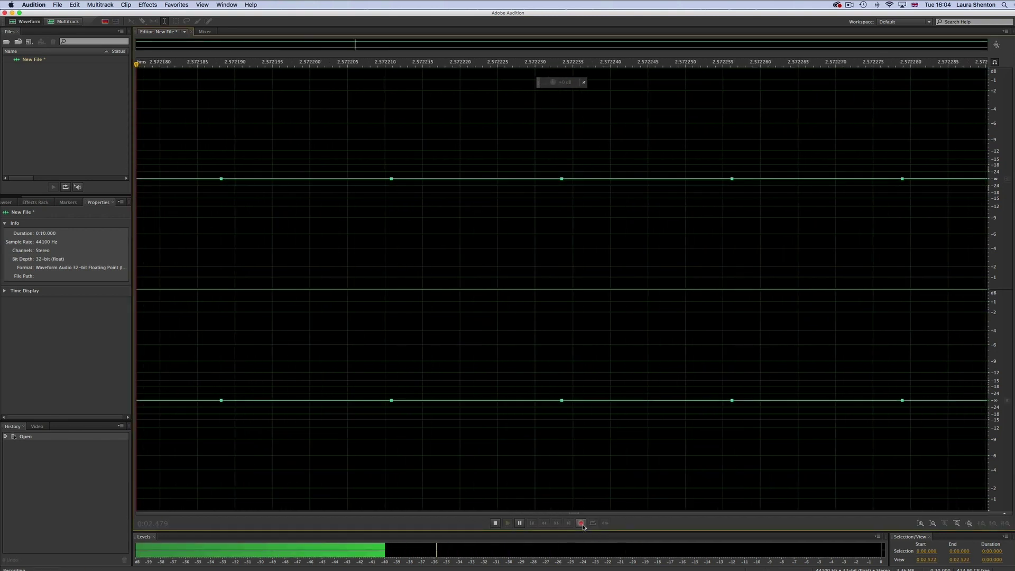
click(495, 523)
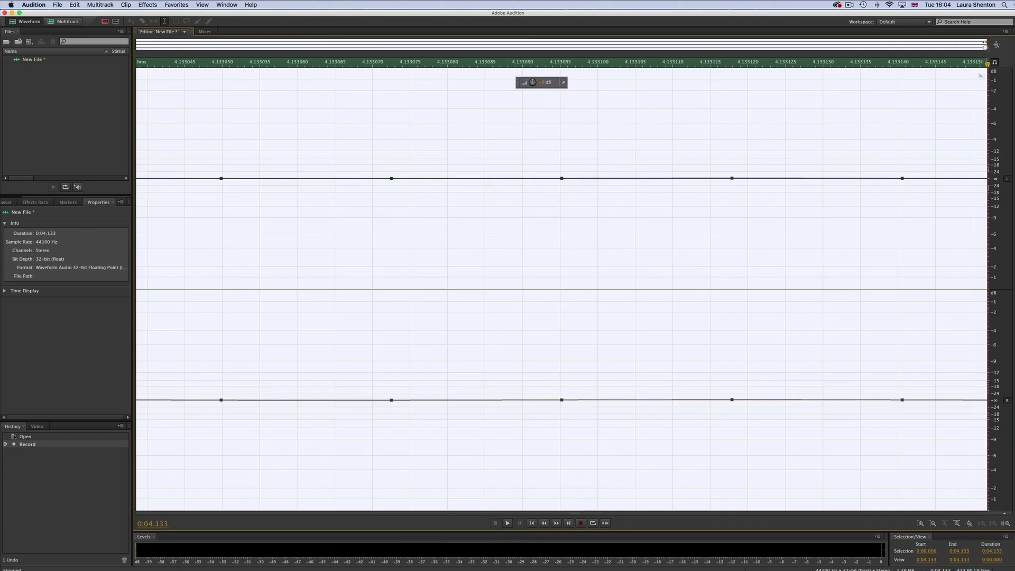
drag(986, 45, 987, 69)
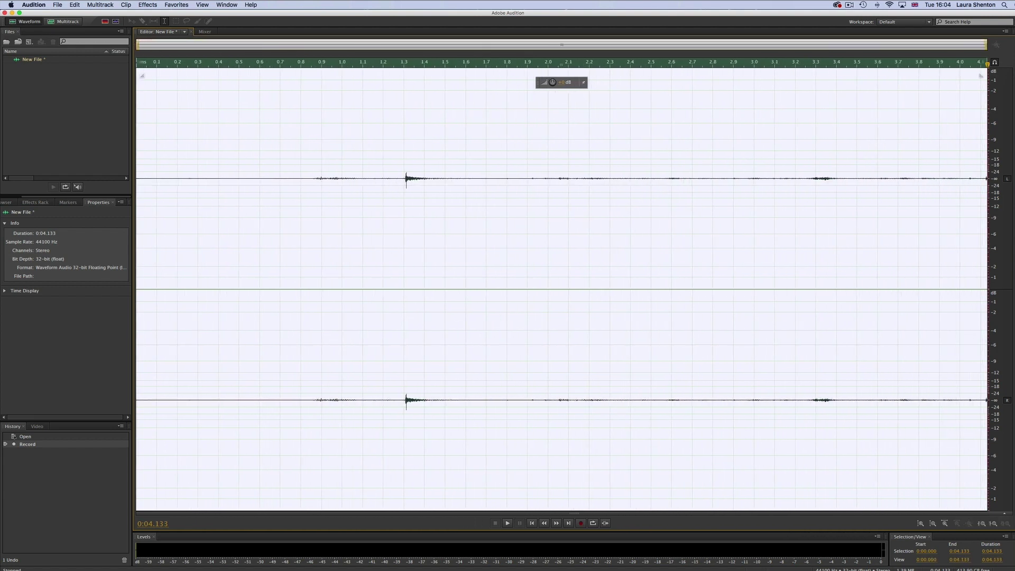
click(397, 175)
drag(400, 176, 464, 179)
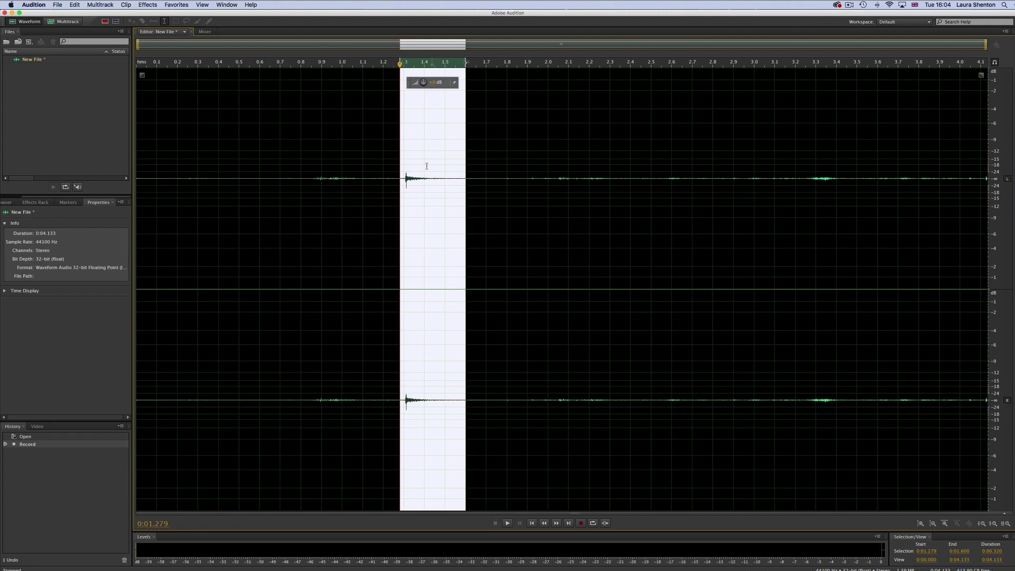
Step: Delete then undo a 1.274–1.643 s cut, and trim the opening 0.658 s instead
click(376, 170)
drag(398, 169, 474, 172)
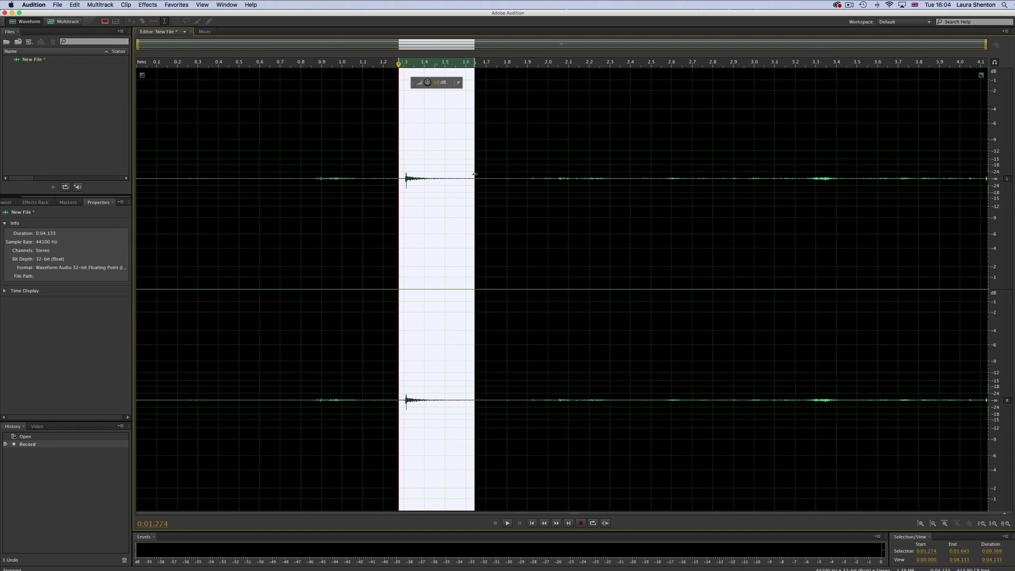
key(Delete)
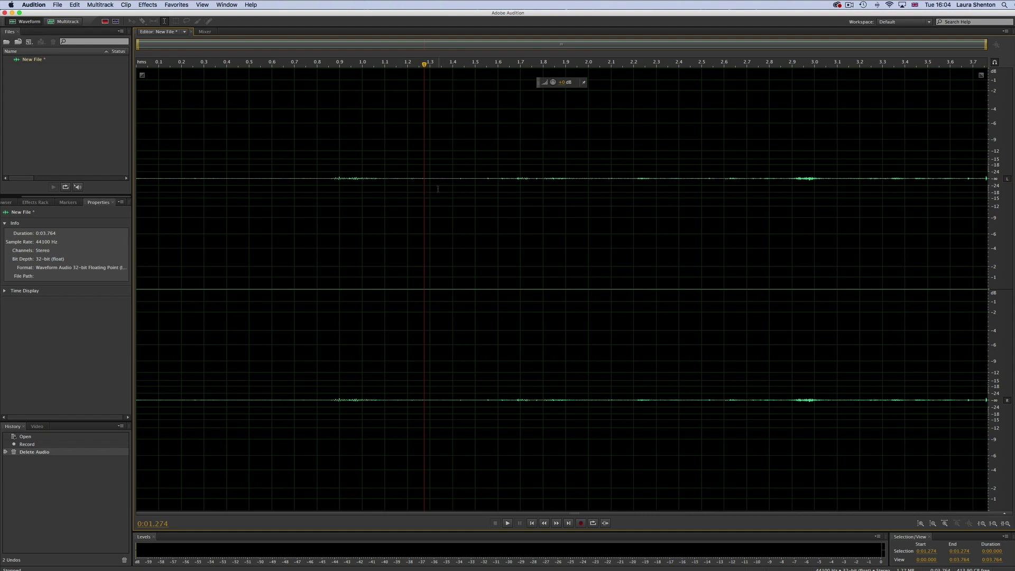
key(super+z)
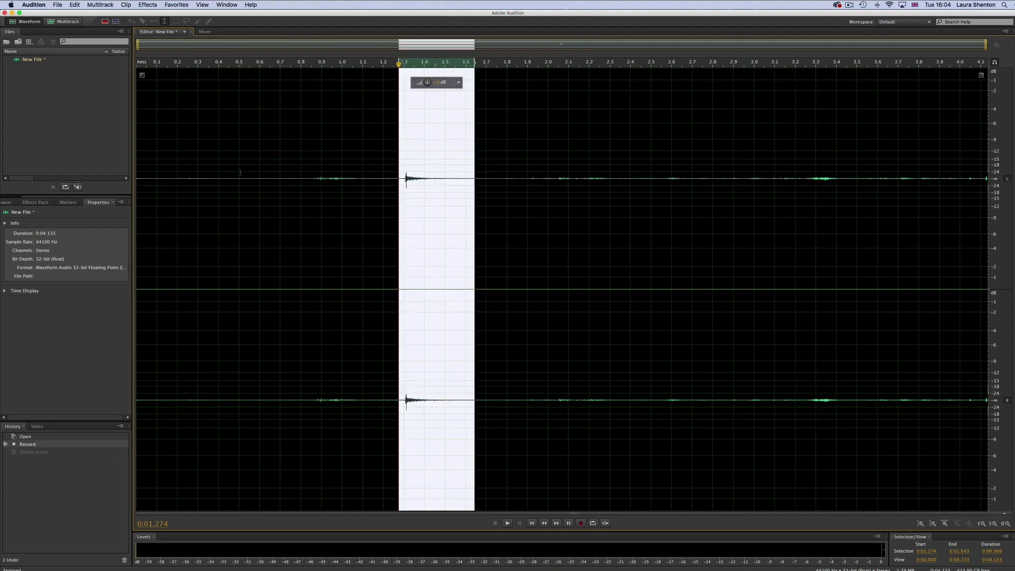
drag(271, 174, 82, 174)
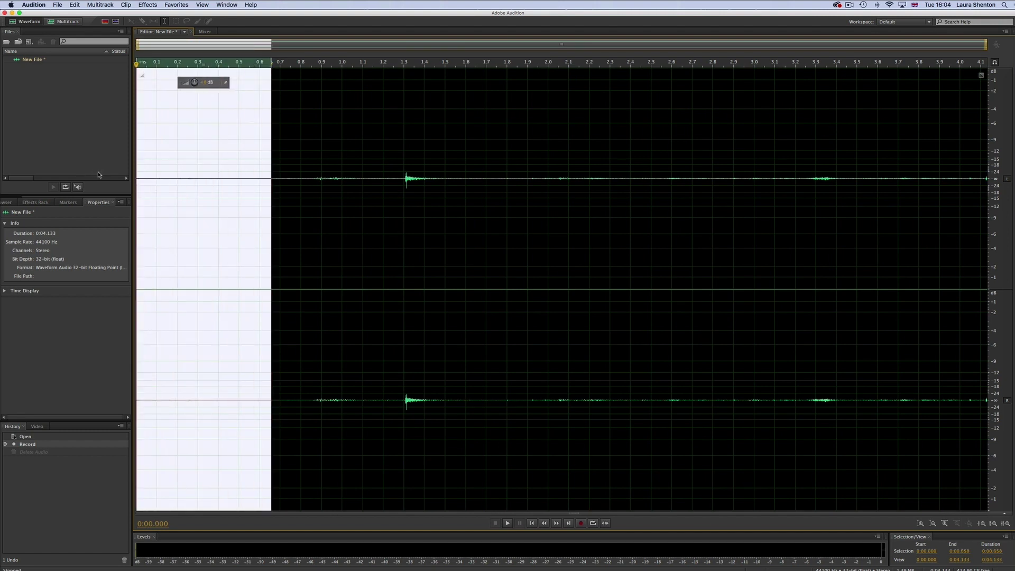
key(Delete)
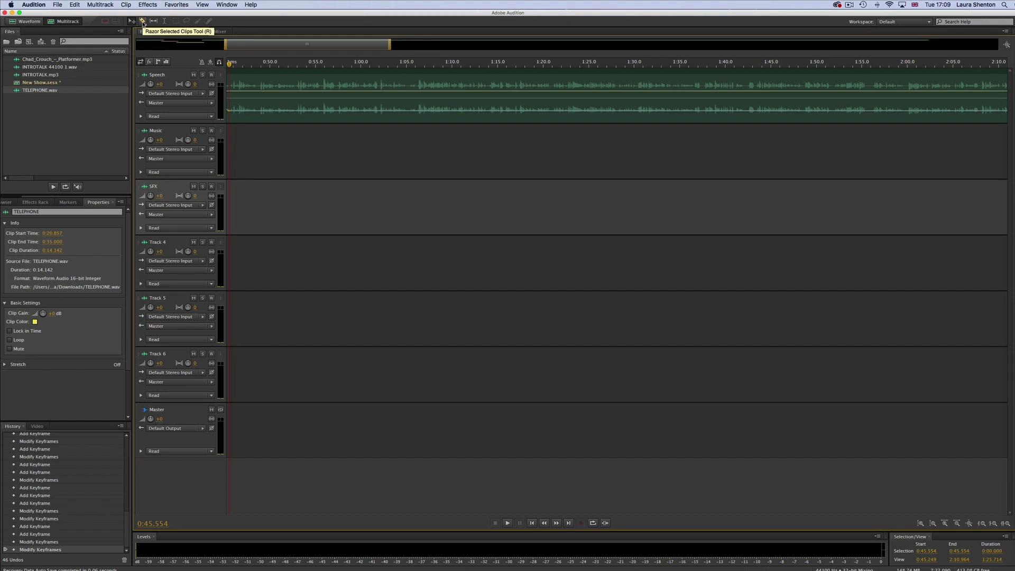
Step: Razor the Speech clip at about 1:05 and 1:14 and delete the middle piece
click(142, 22)
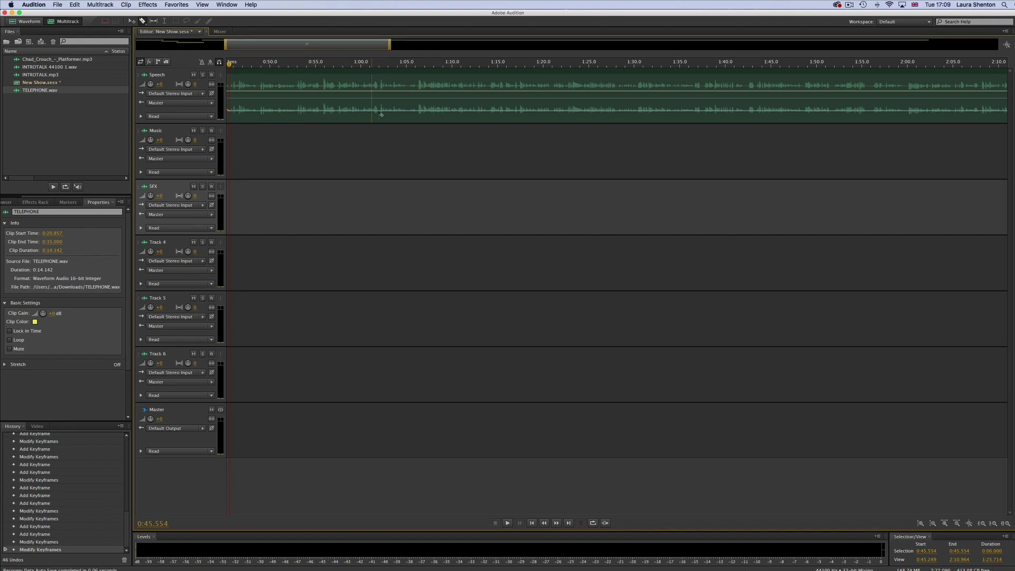
click(408, 83)
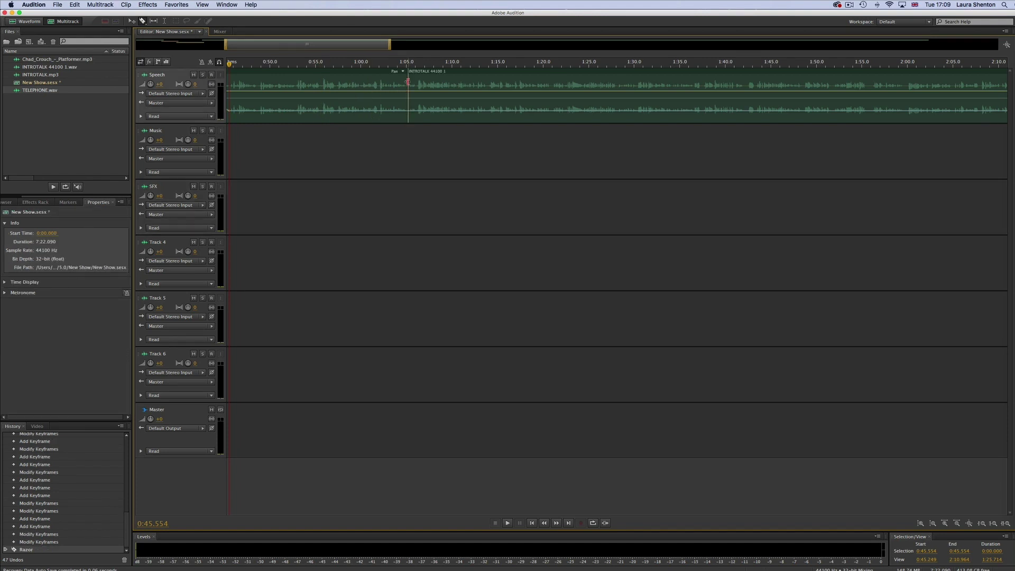
click(486, 82)
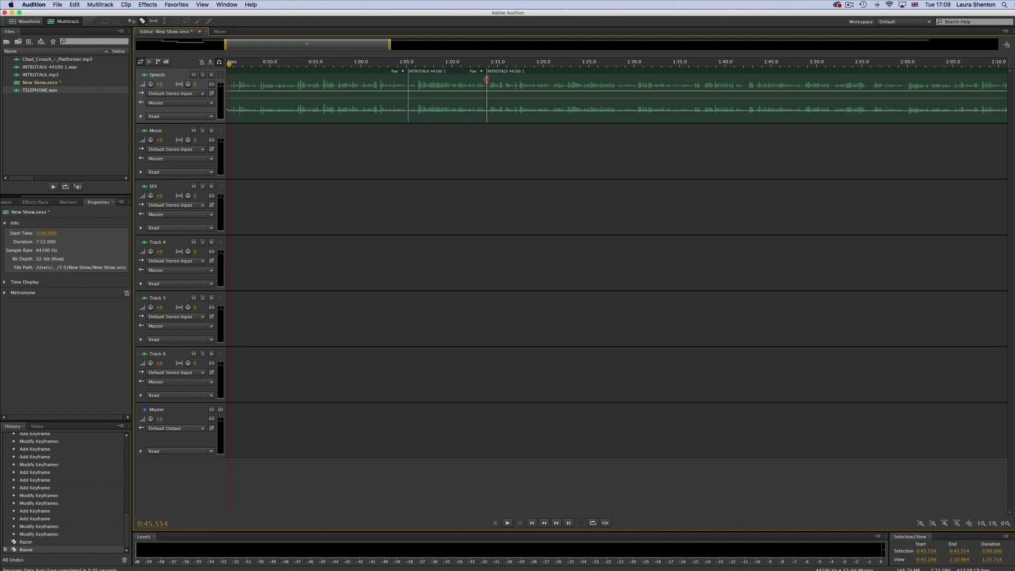
click(459, 74)
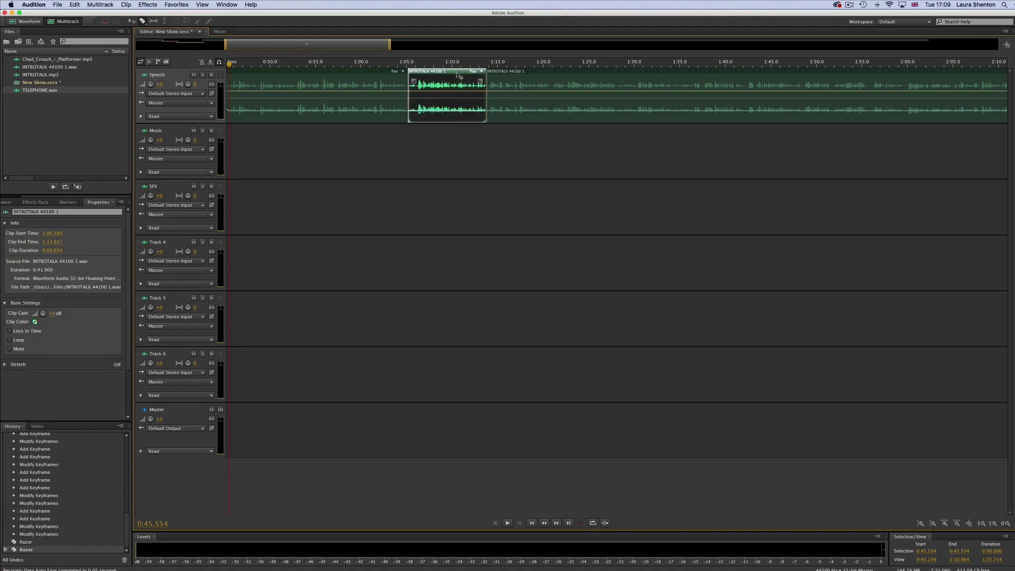
key(Delete)
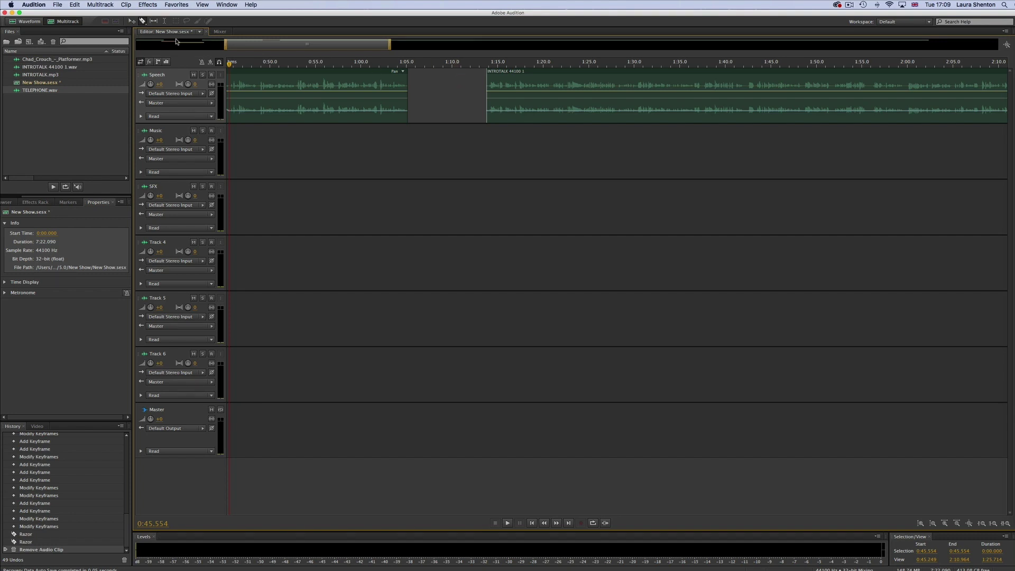
click(131, 21)
Step: Overlap the later Speech clip onto the first for a crossfade; place TELEPHONE.wav on Music near 1:03
mouse_move(537, 87)
mouse_down()
mouse_move(520, 87)
mouse_move(539, 87)
mouse_up()
mouse_move(407, 84)
mouse_down()
mouse_move(434, 84)
mouse_move(420, 86)
mouse_up()
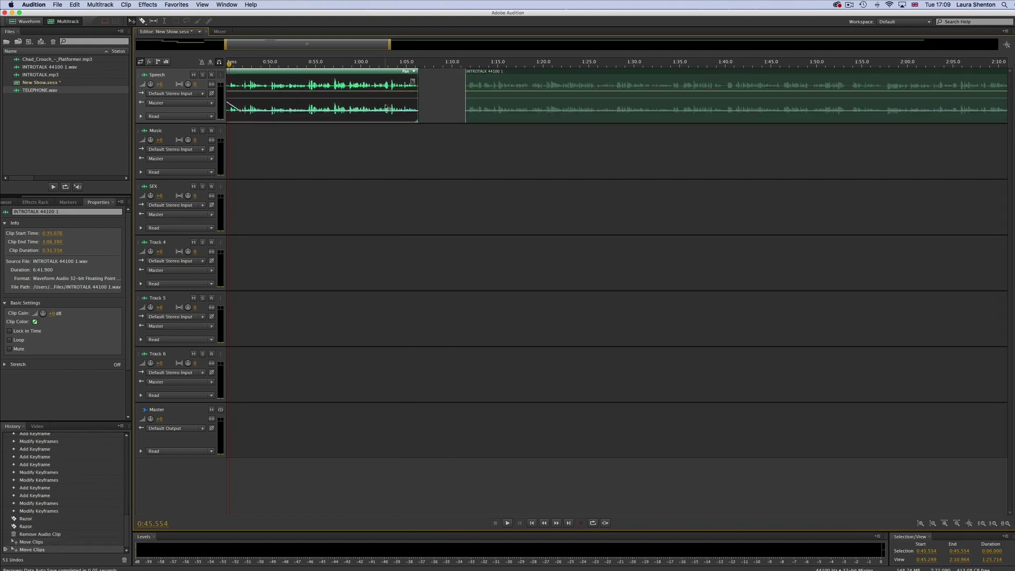
drag(43, 91, 443, 143)
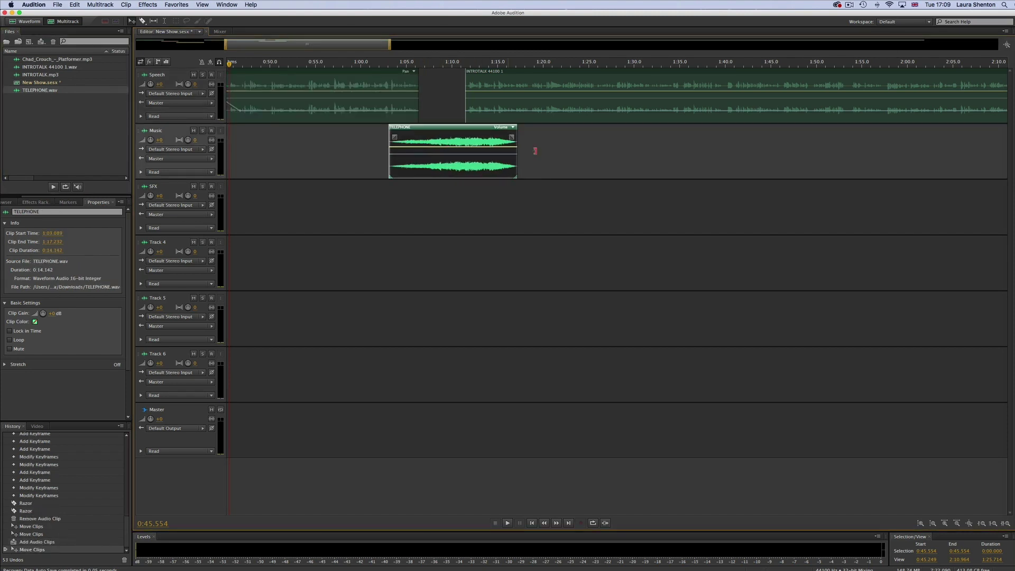
click(479, 87)
drag(479, 87, 384, 86)
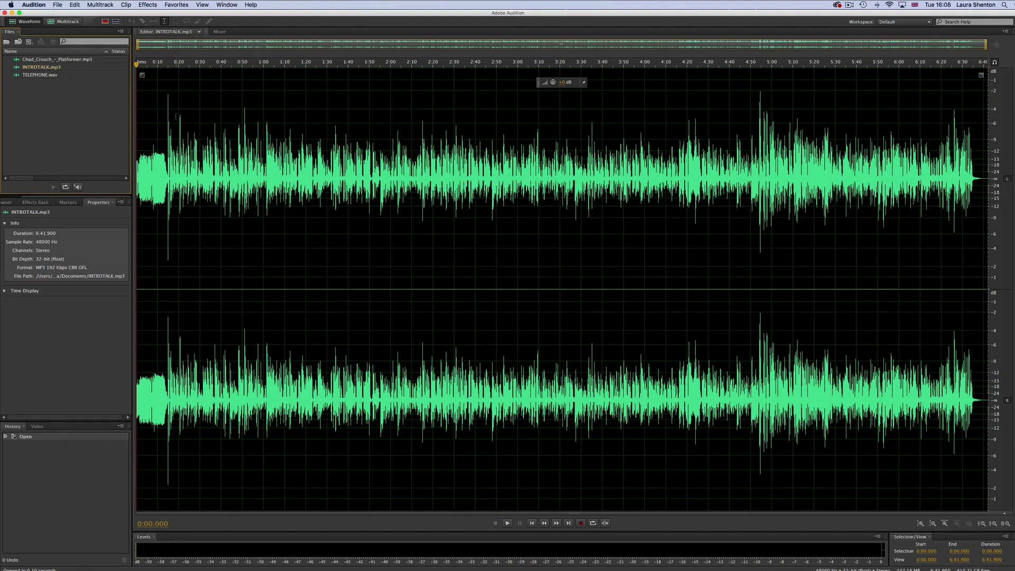
Step: Start a new multitrack session named 'New Show'
click(57, 5)
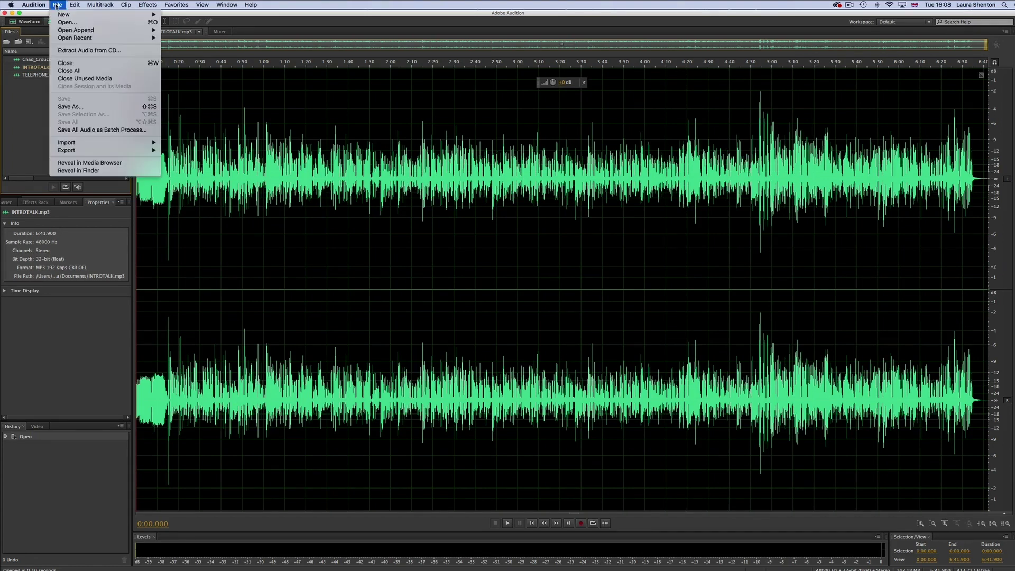
mouse_move(62, 15)
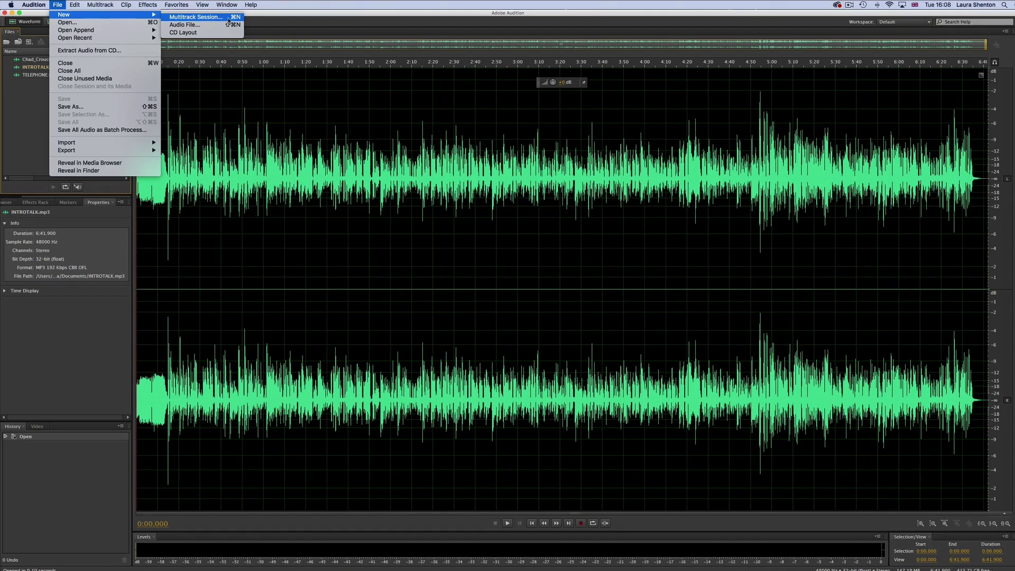
click(224, 85)
click(70, 22)
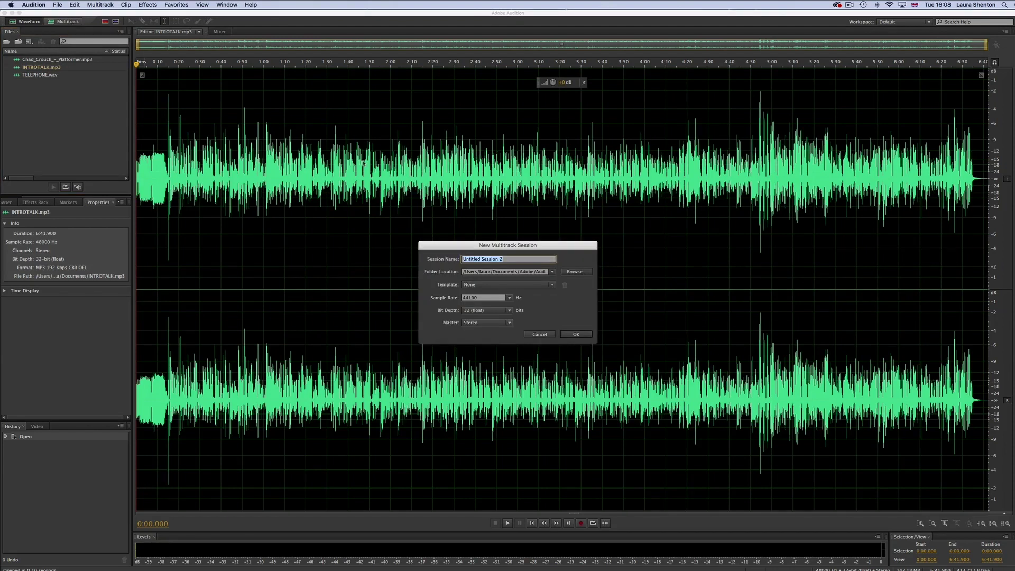
text(New Show)
key(Return)
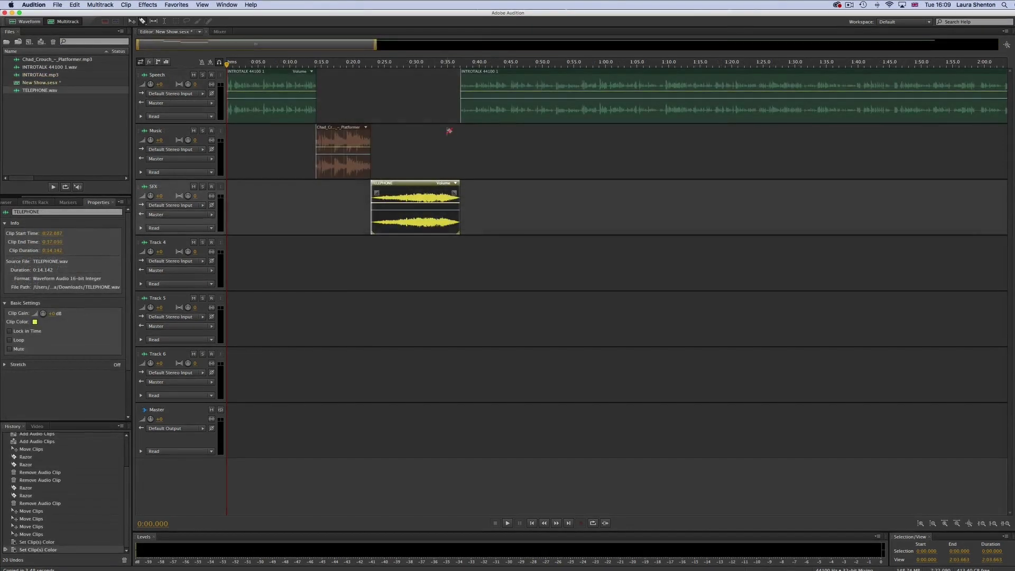
Step: Slide the music clip left, snap TELEPHONE to its end, and start the second INTROTALK at 0:33.869
click(131, 21)
drag(282, 84, 309, 85)
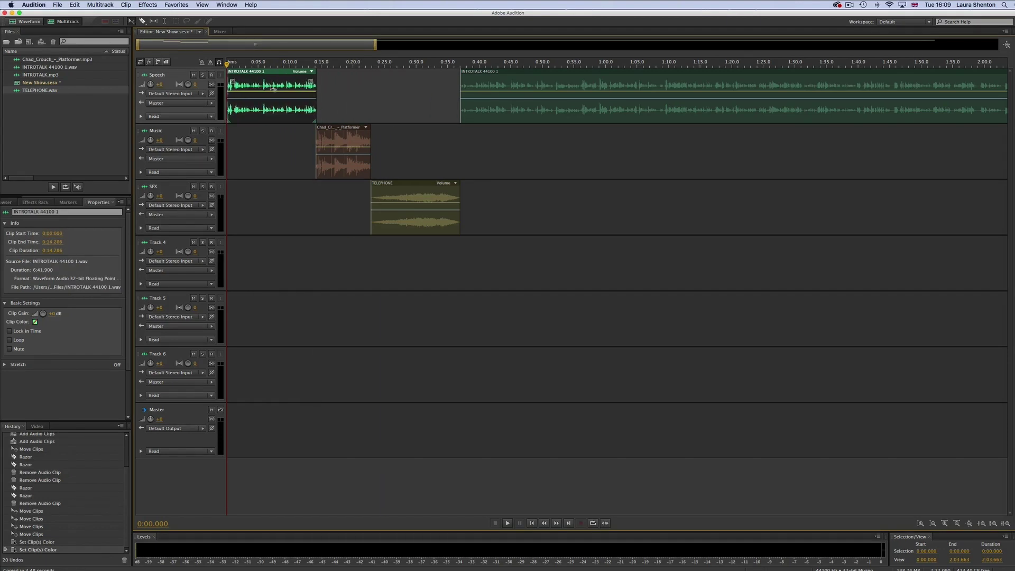
click(326, 140)
mouse_move(328, 139)
mouse_down()
mouse_move(288, 140)
mouse_move(277, 197)
mouse_move(338, 206)
mouse_move(339, 150)
mouse_up()
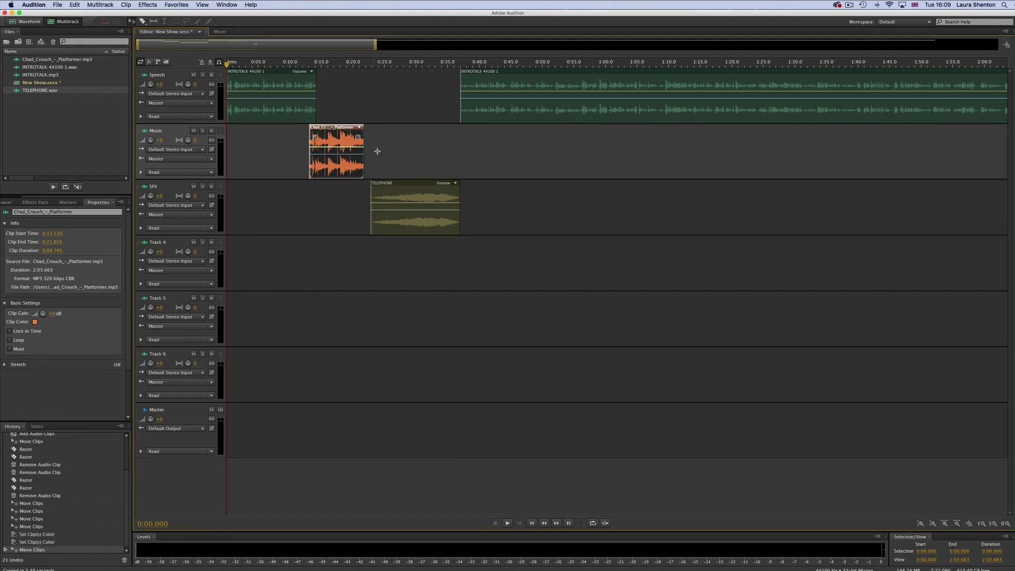
mouse_move(414, 189)
mouse_down()
mouse_move(387, 191)
mouse_move(404, 191)
mouse_up()
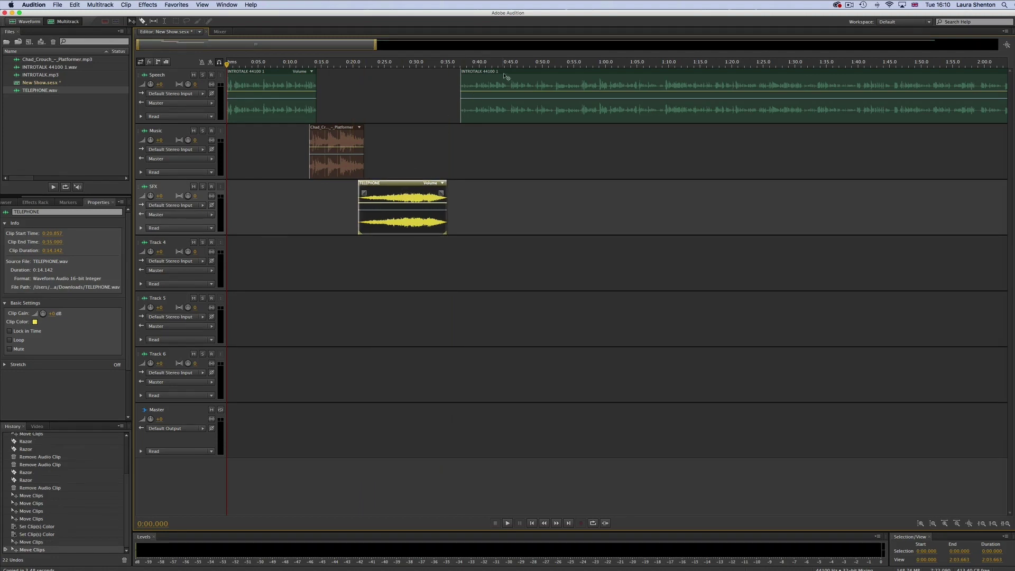
drag(505, 76, 487, 77)
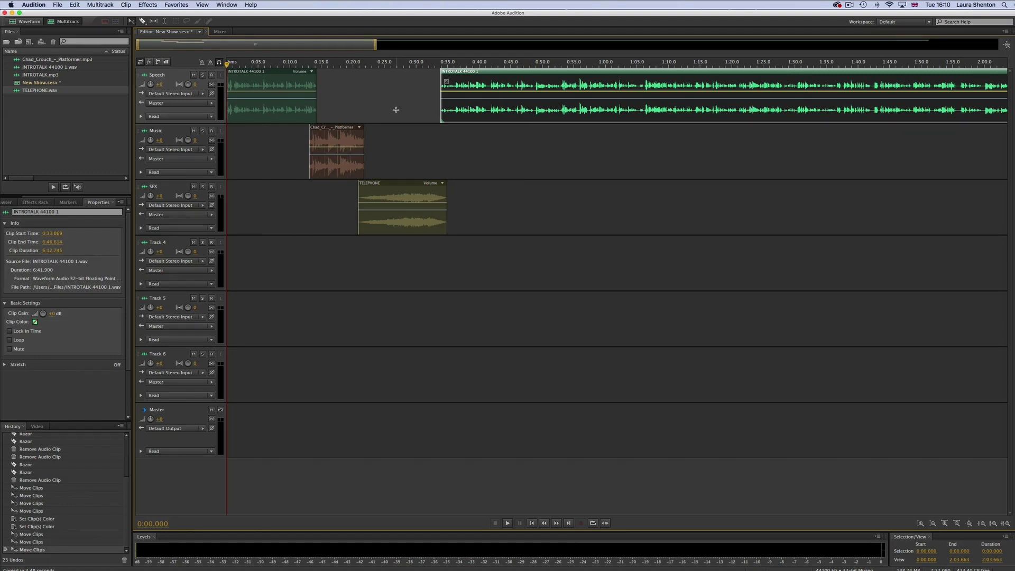
click(339, 137)
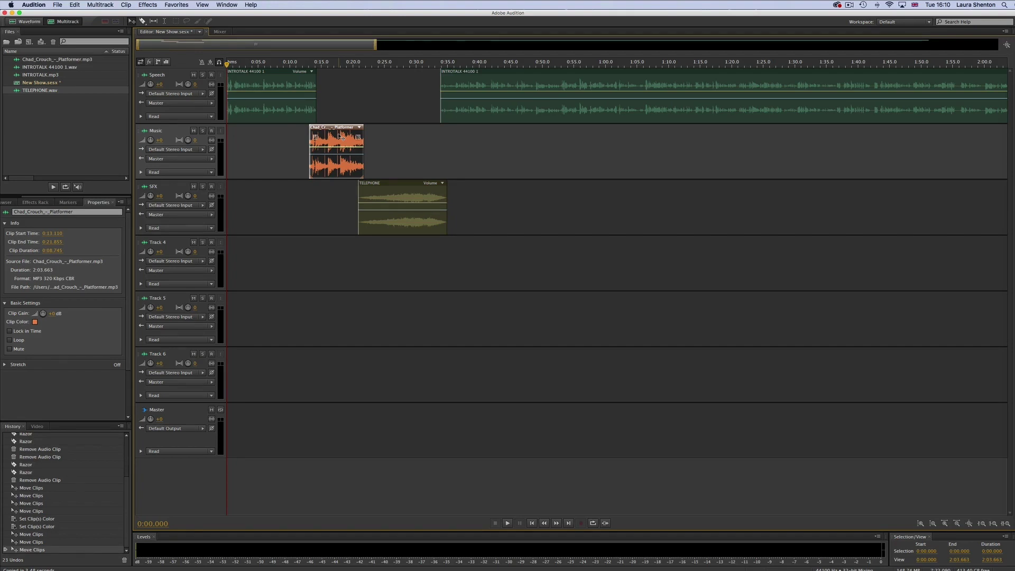
Step: Add volume keyframes to the Chad_Crouch music clip, pulling the early ones down to about -23 dB
drag(376, 46, 239, 49)
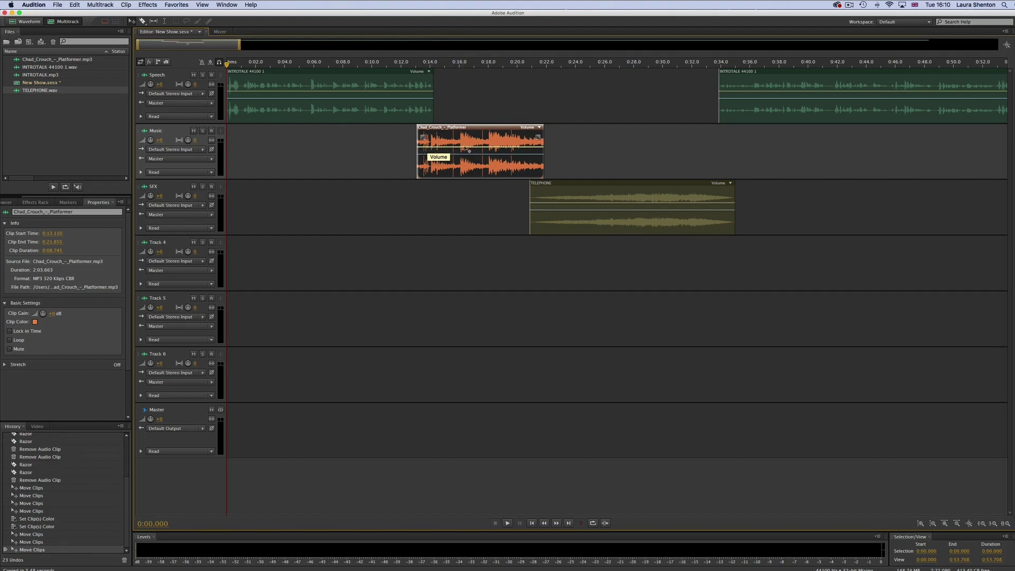
drag(435, 149, 433, 147)
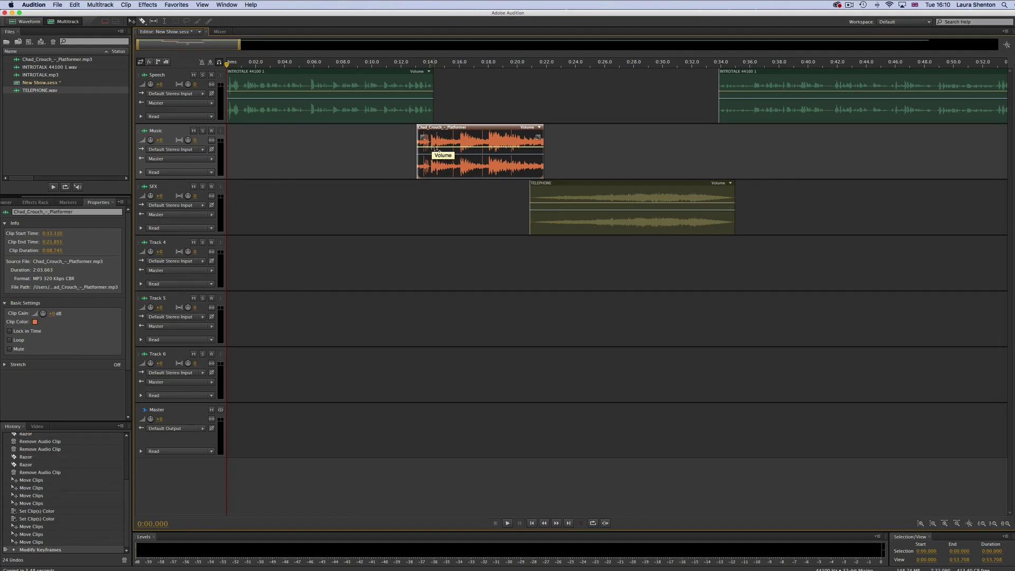
click(435, 149)
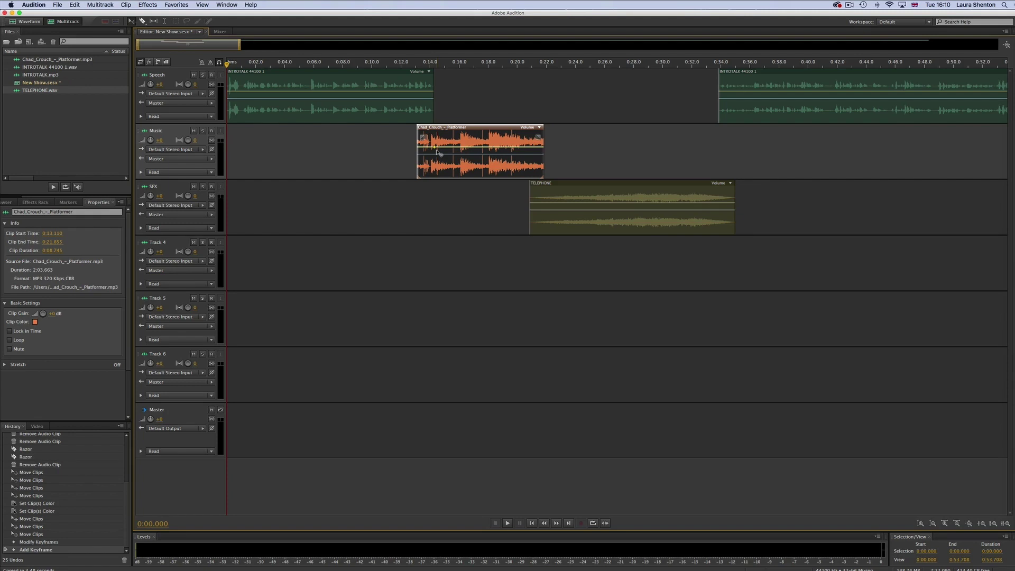
mouse_move(435, 149)
click(424, 150)
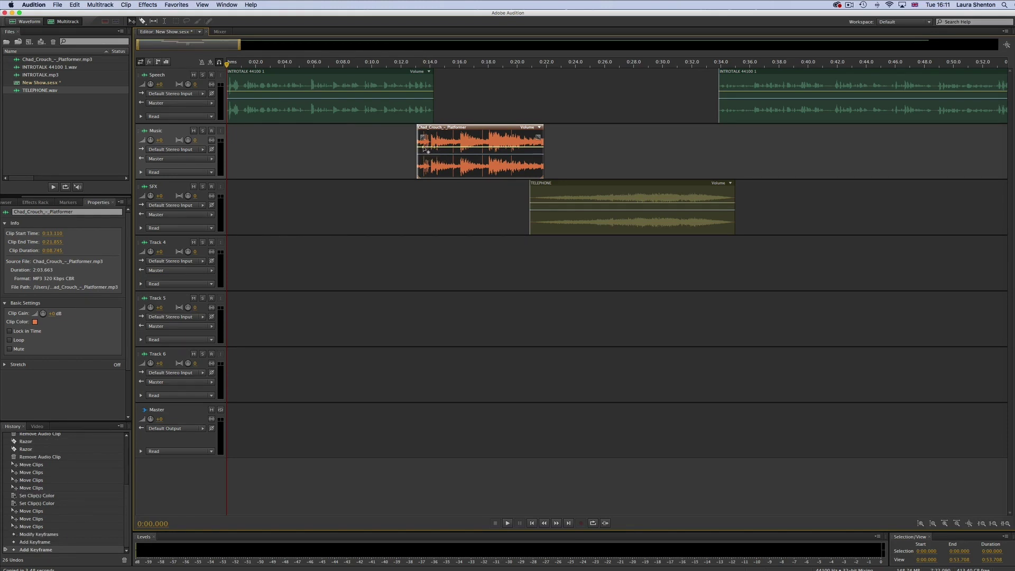
drag(423, 149, 422, 174)
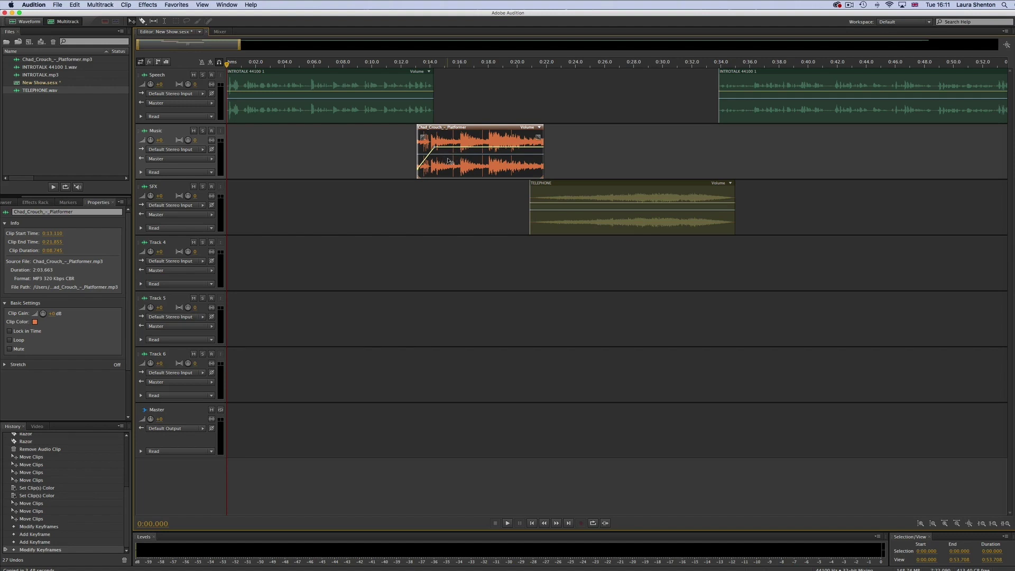
drag(433, 150, 437, 174)
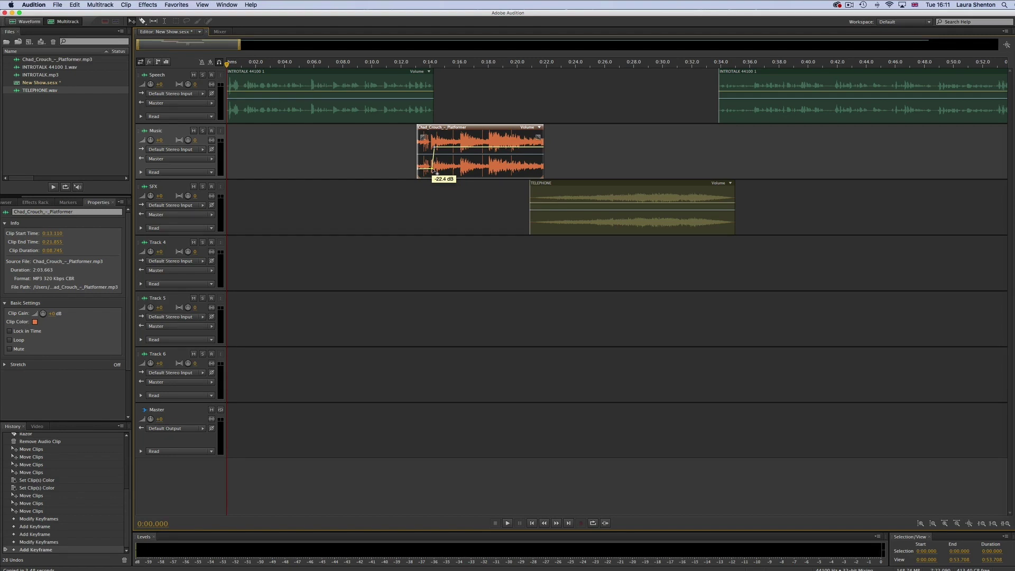
drag(433, 172, 434, 172)
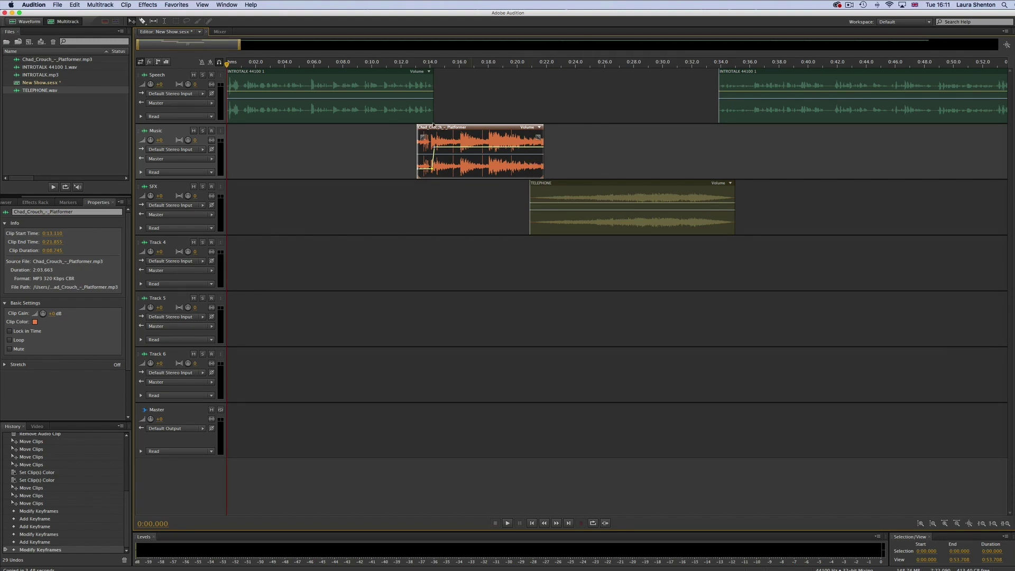
drag(212, 48, 273, 50)
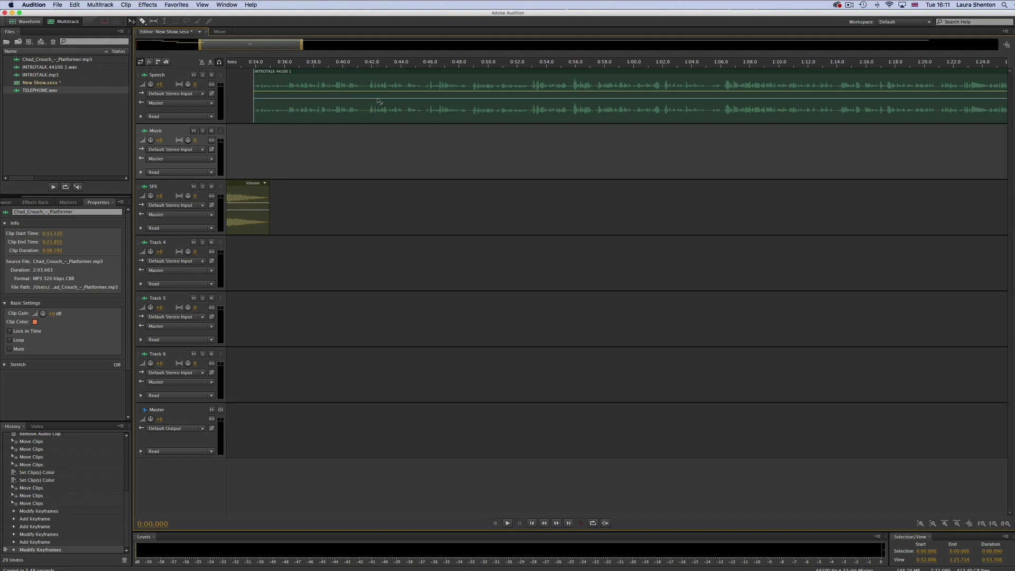
Step: Add two pan keyframes on the second INTROTALK clip, set to L51.3 and R26.1
mouse_move(379, 101)
mouse_down()
mouse_move(379, 110)
mouse_move(379, 100)
mouse_up()
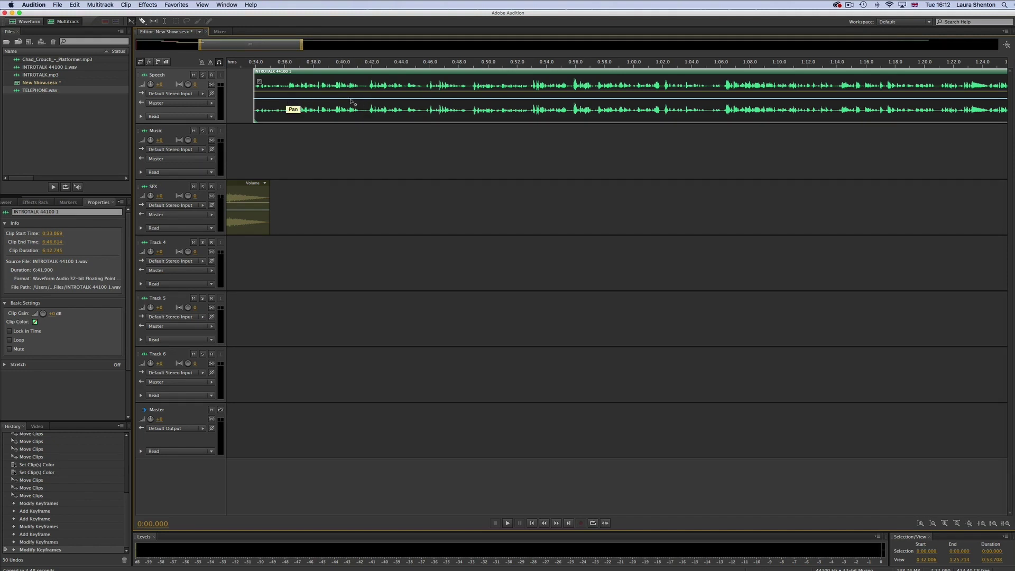
click(363, 99)
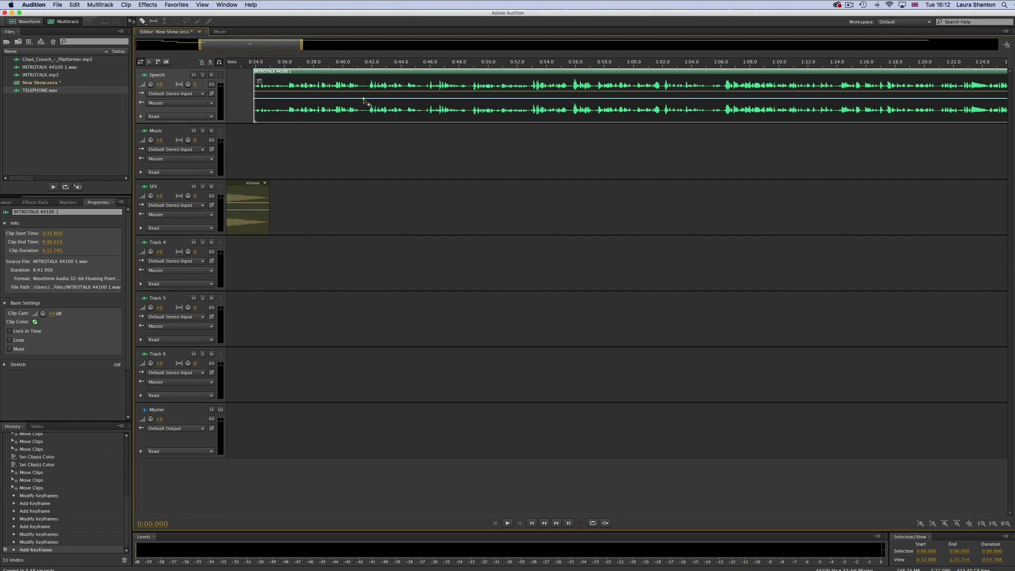
drag(363, 99, 364, 88)
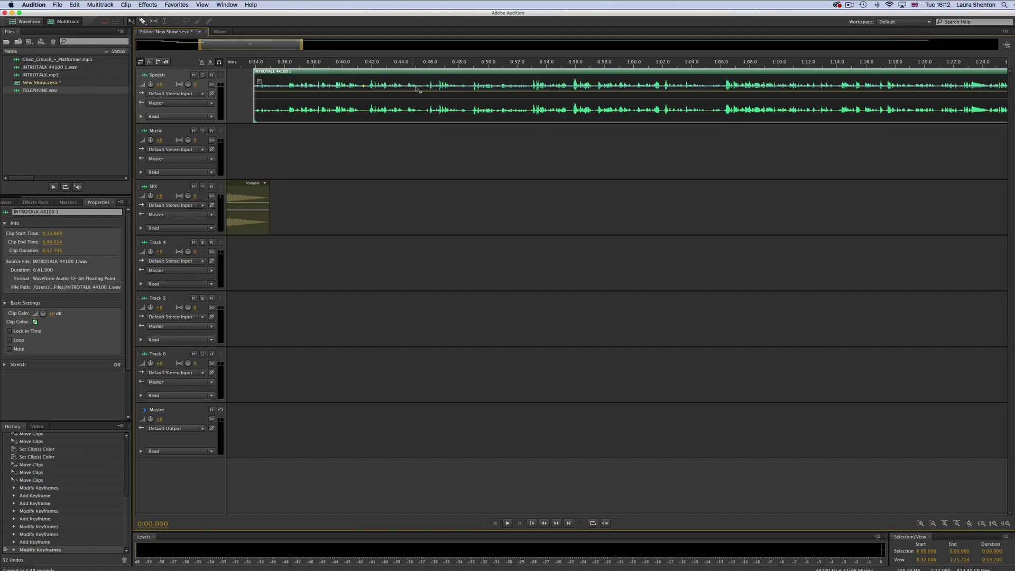
click(426, 85)
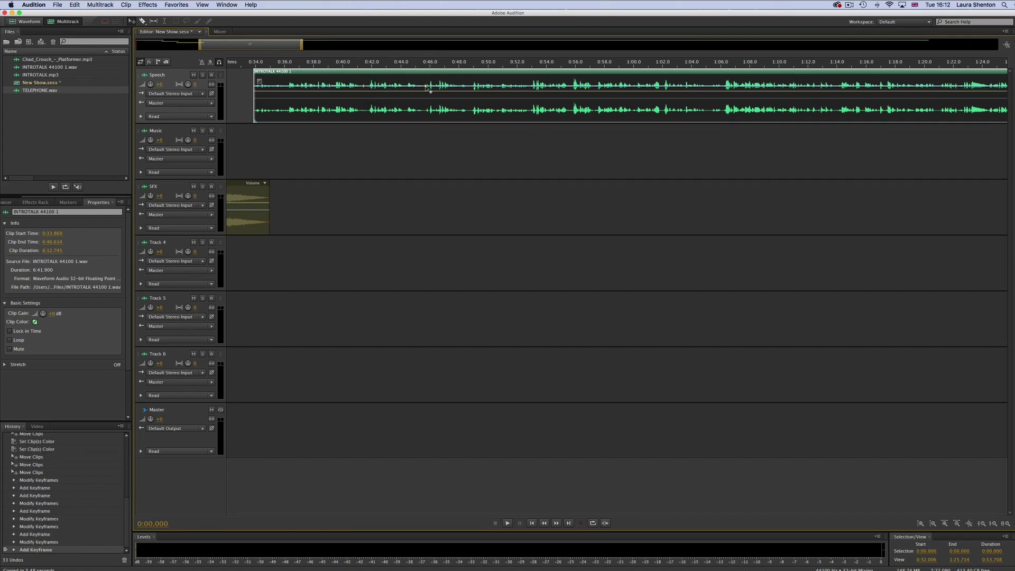
drag(427, 87, 425, 114)
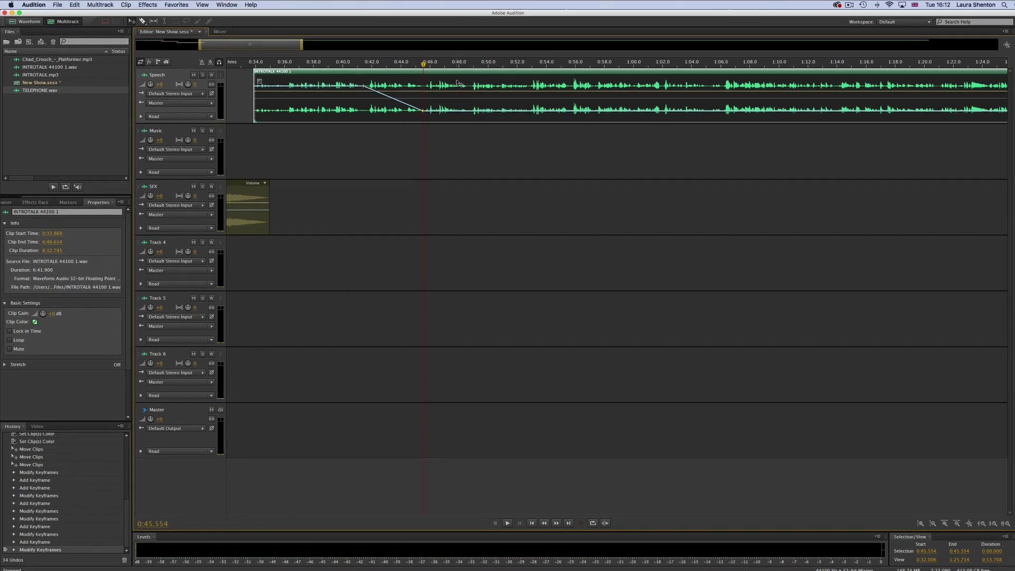
drag(201, 48, 128, 50)
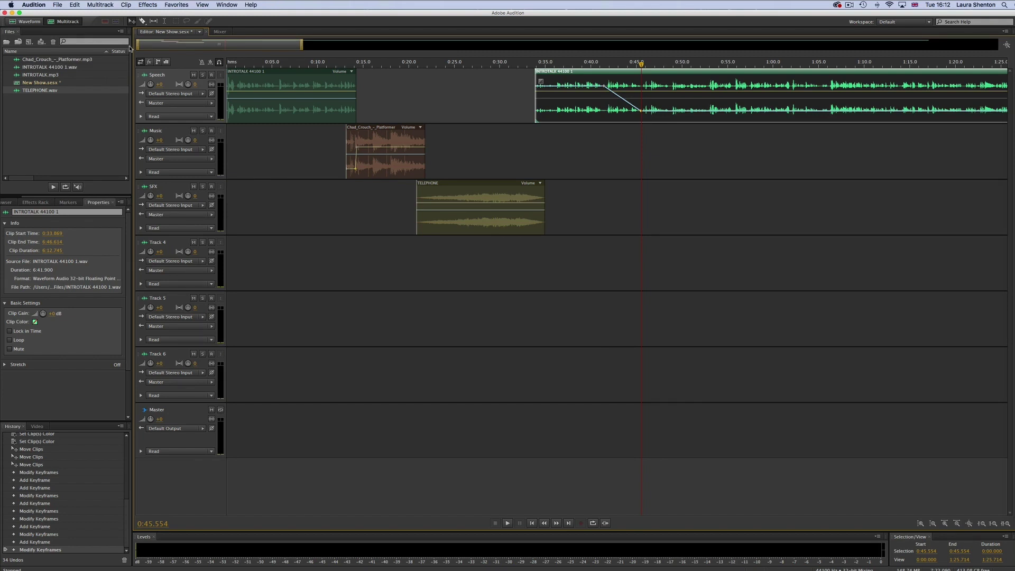
click(150, 6)
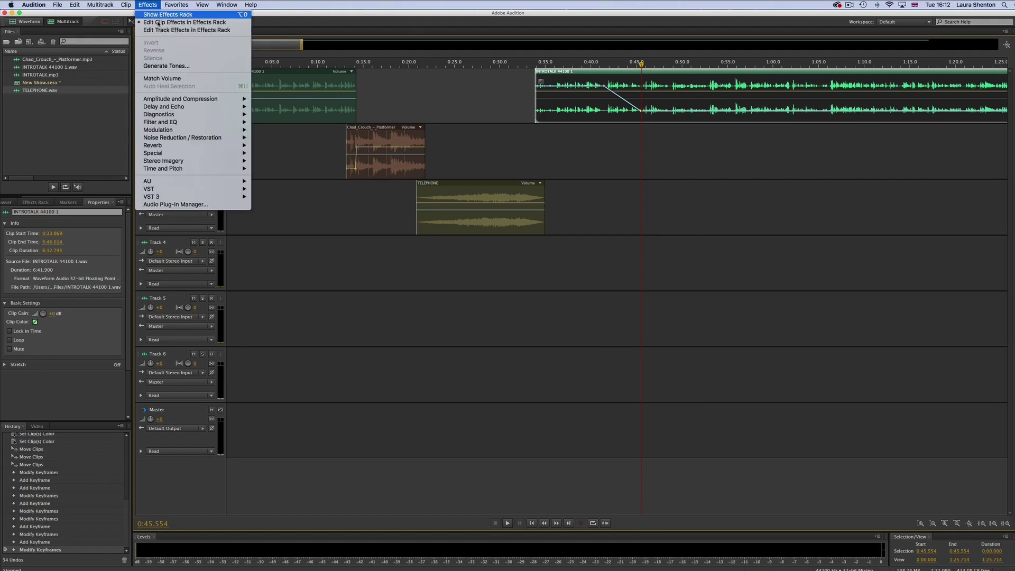
mouse_move(190, 145)
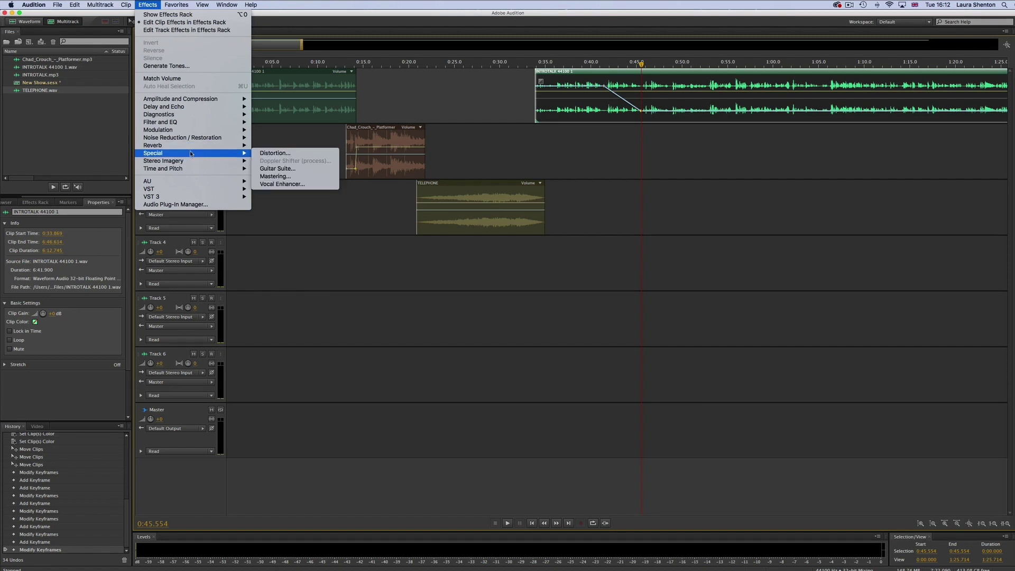
mouse_move(192, 161)
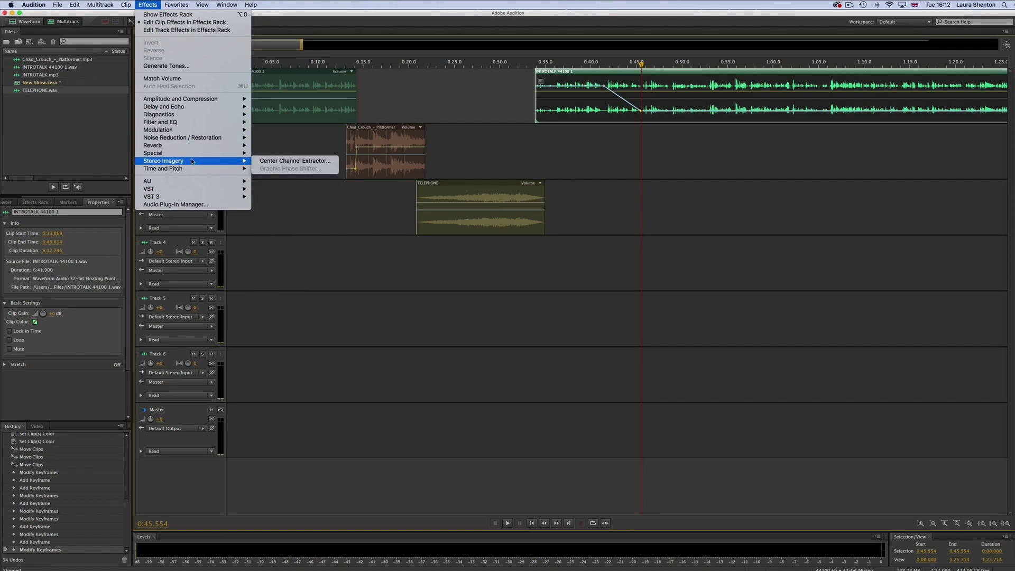
mouse_move(190, 123)
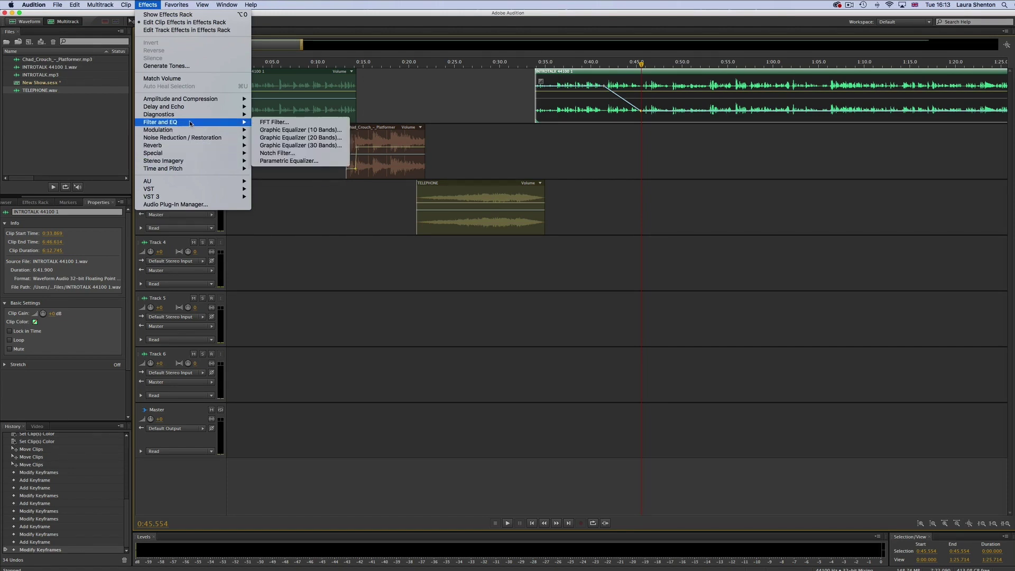
mouse_move(181, 3)
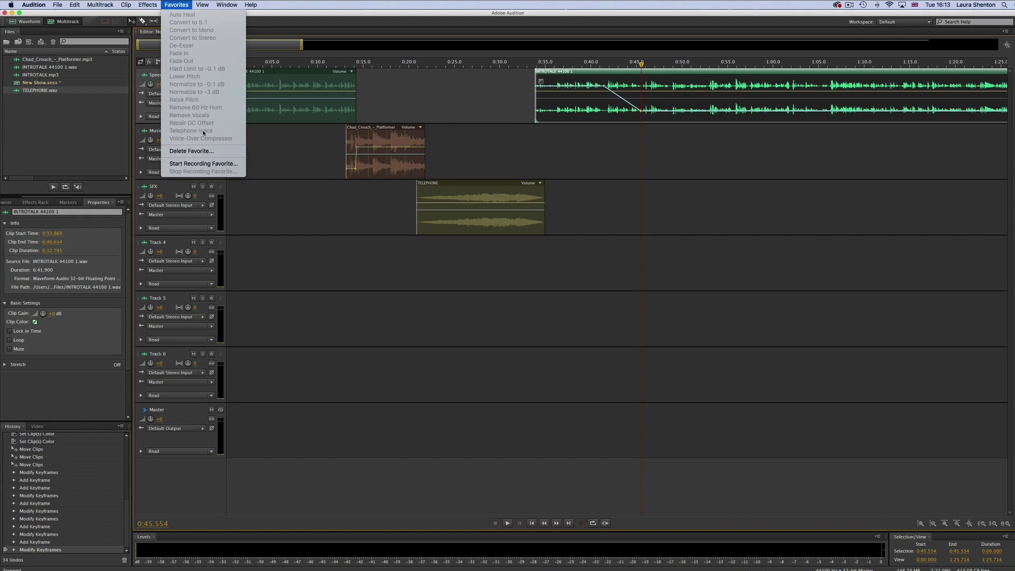
click(417, 94)
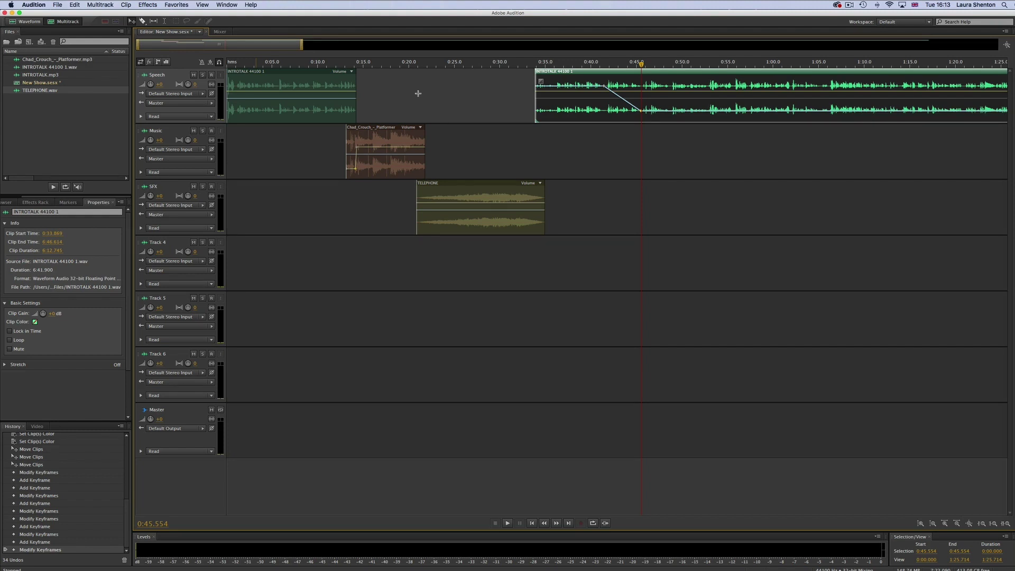
Step: Add volume and pan keyframes on the first INTROTALK clip and fade the music's end to -5.1 dB
click(261, 91)
drag(273, 94, 276, 96)
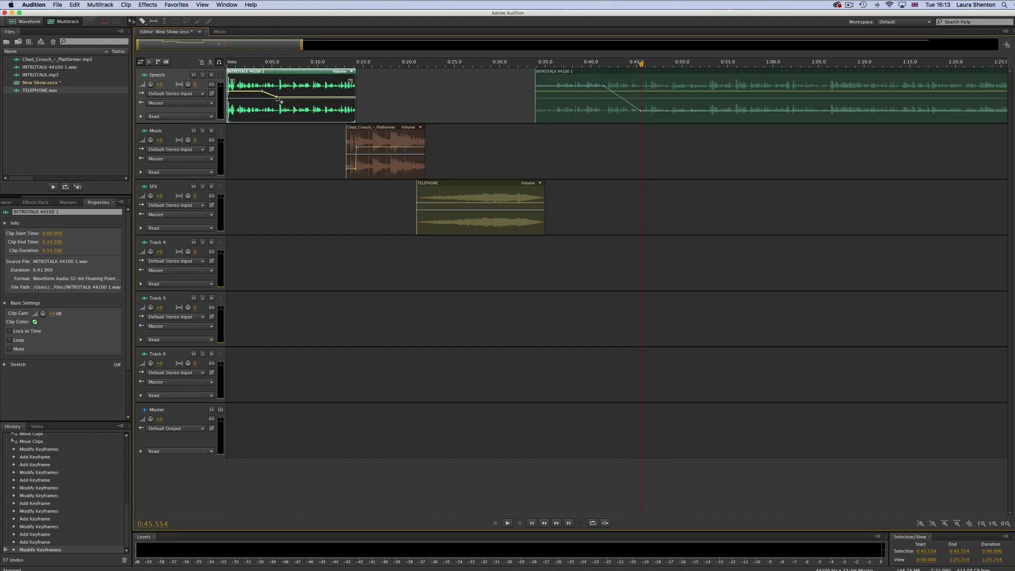
click(256, 99)
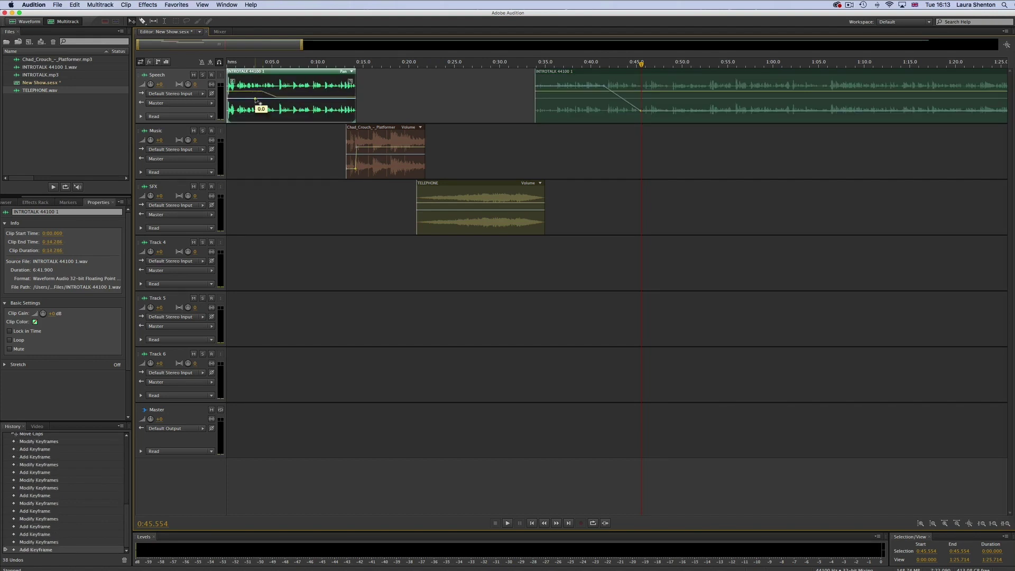
click(414, 147)
drag(419, 147, 419, 170)
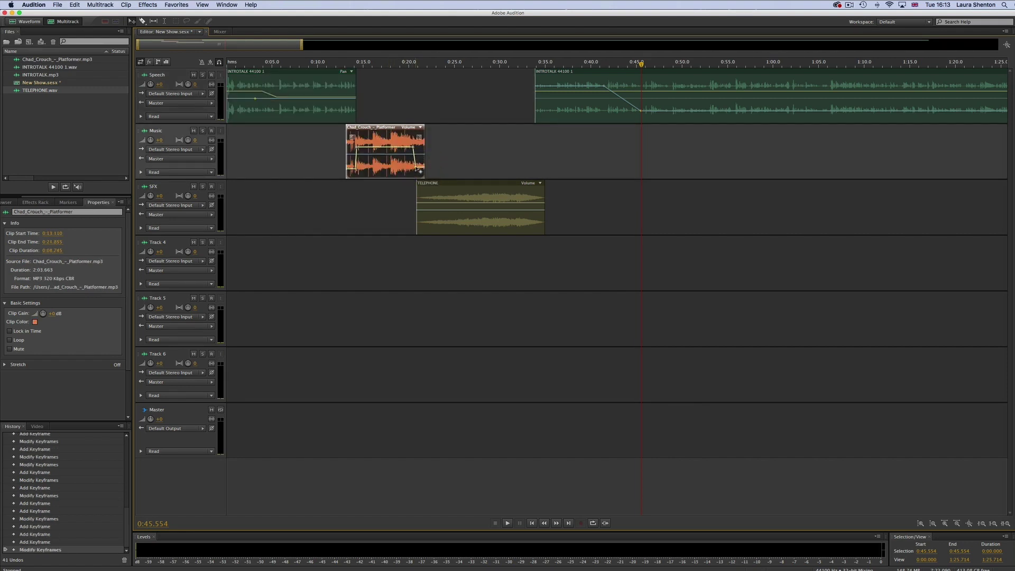
Step: Ramp the TELEPHONE clip's volume up from about -18.8 dB to -2.8 dB with keyframes
click(452, 217)
drag(451, 217, 451, 223)
click(418, 218)
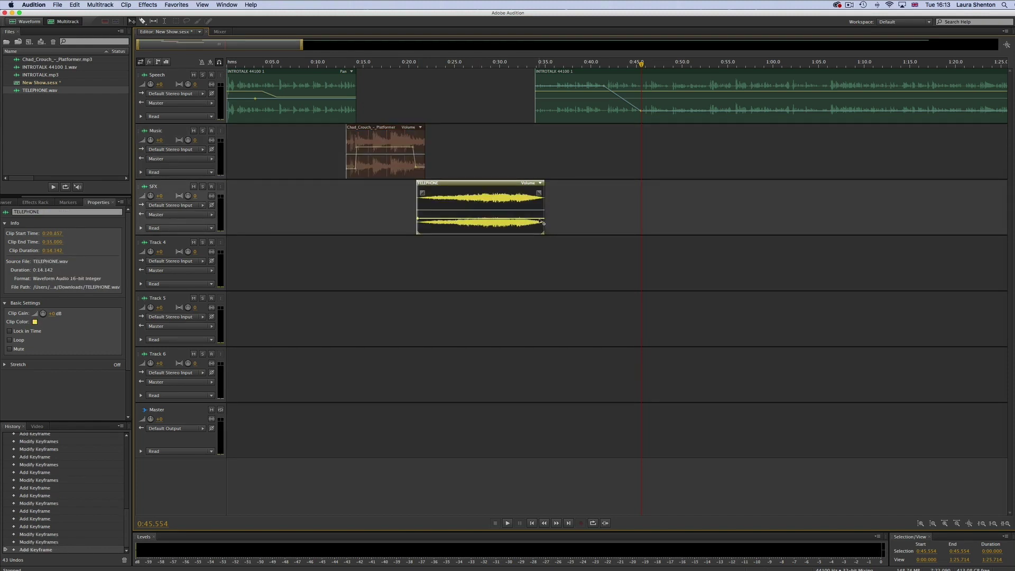
drag(542, 222, 548, 201)
drag(421, 221, 419, 233)
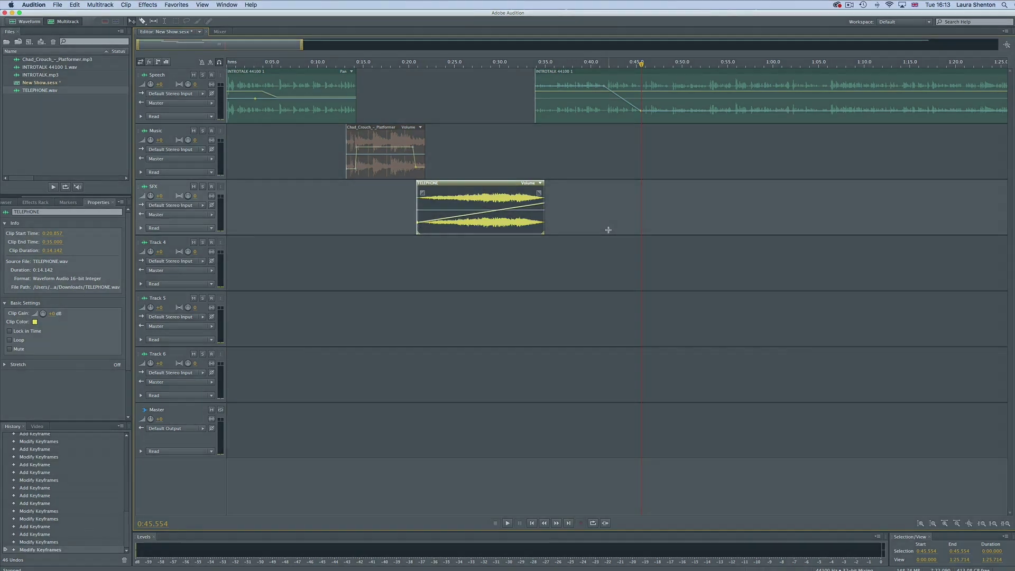